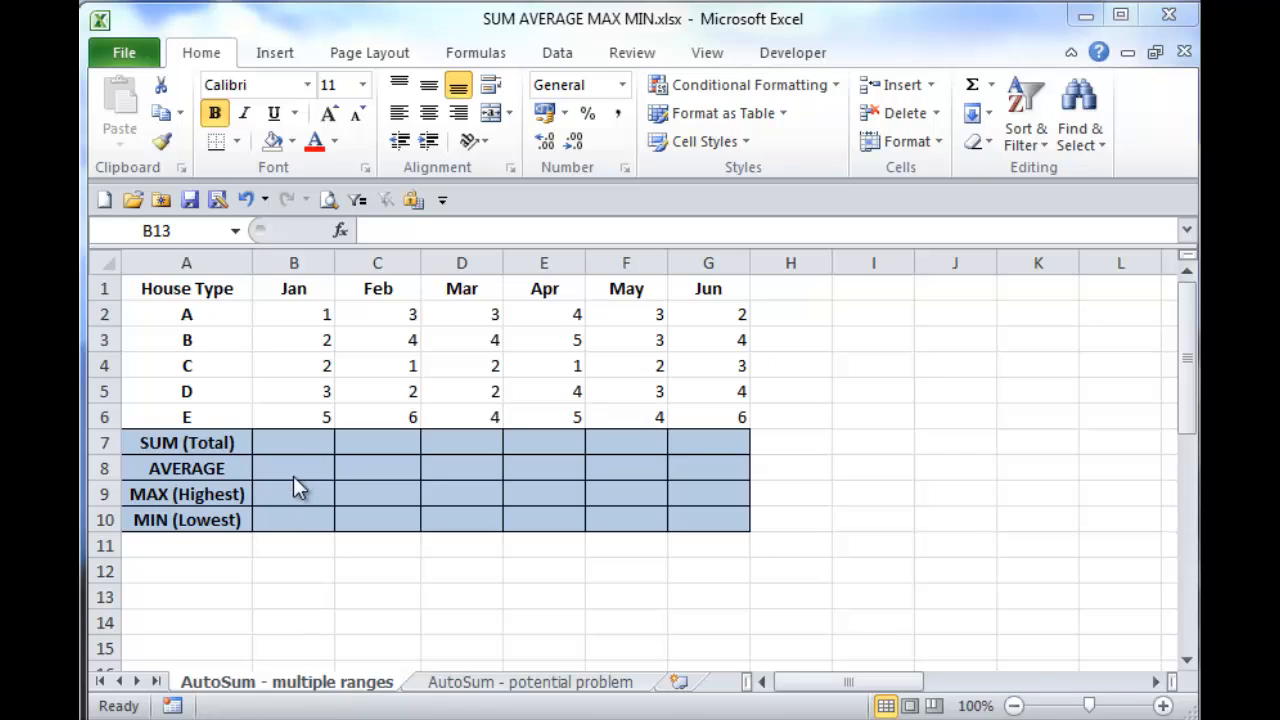
Enter the formula =sum(B2:B6) in cell B7 to total the January values.
click(287, 442)
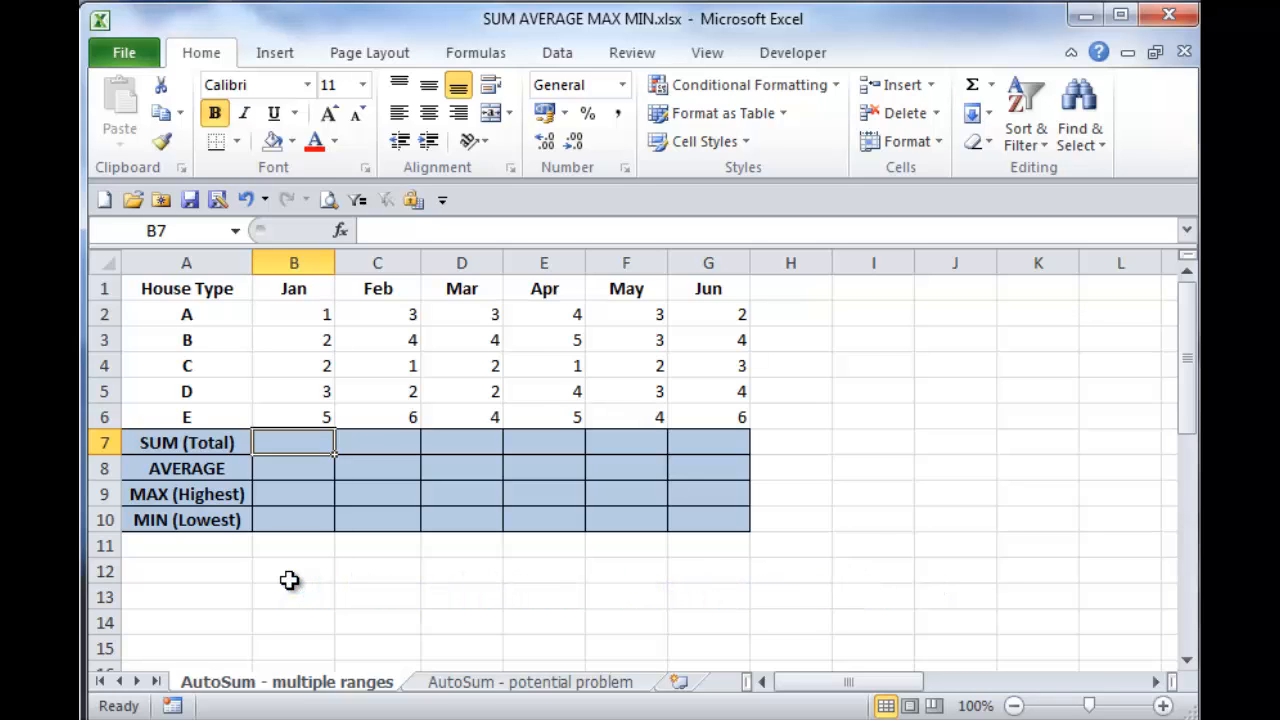
text(=)
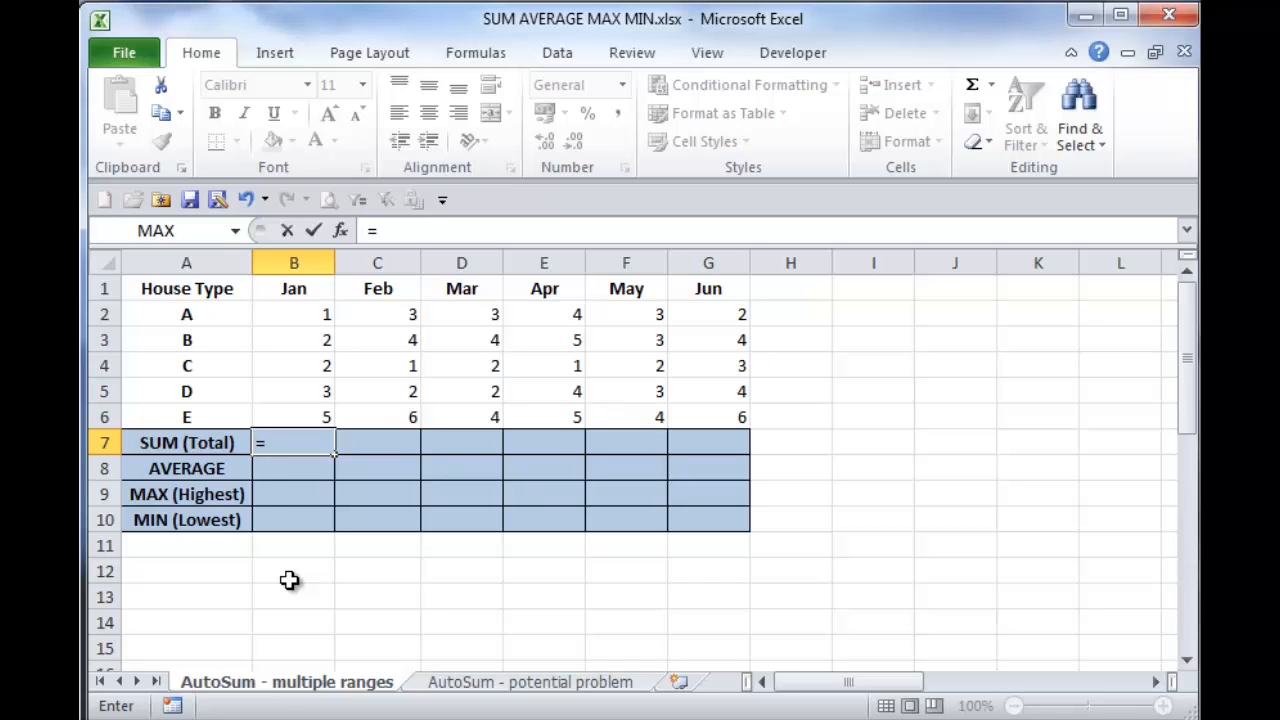
text(sum)
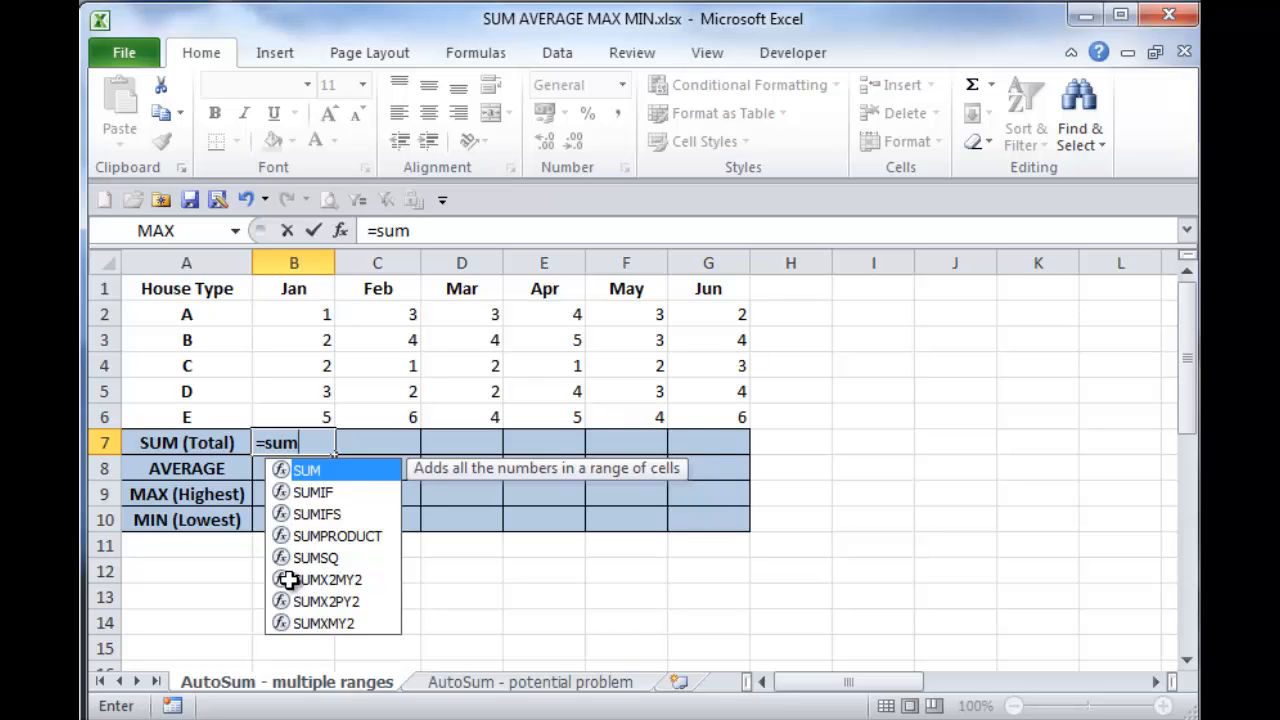
text(()
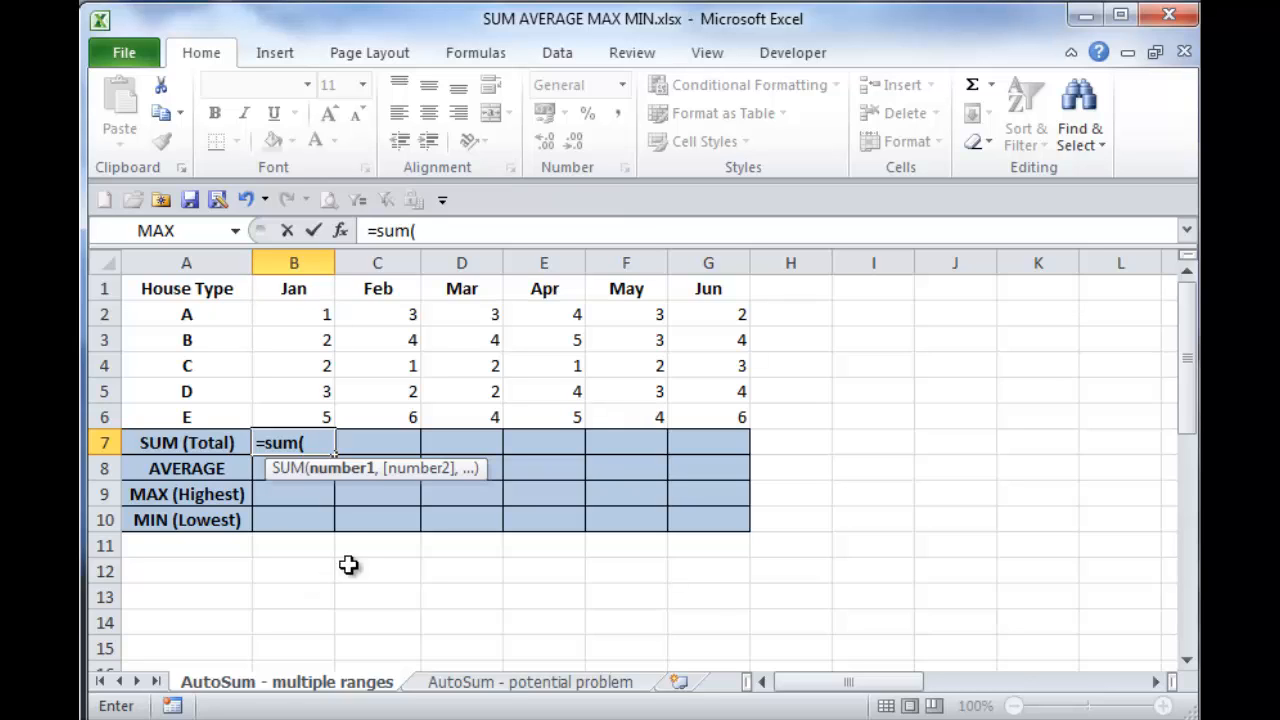
click(298, 312)
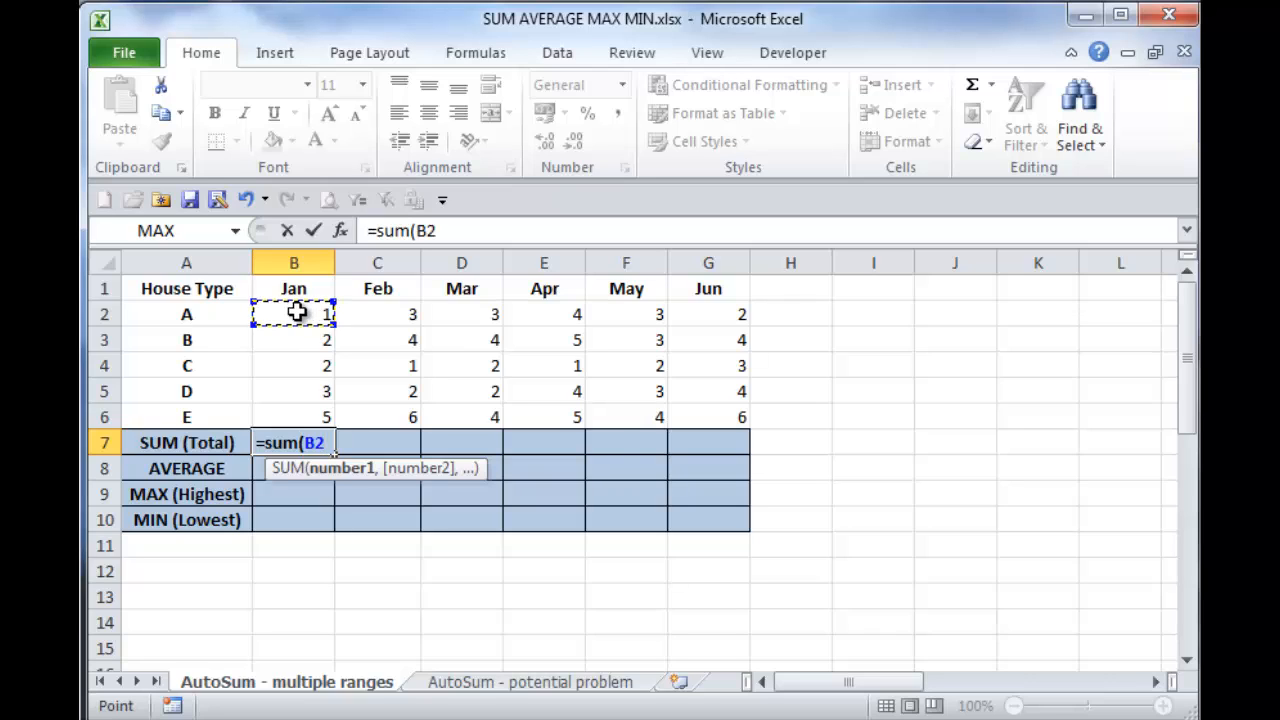
key(F8)
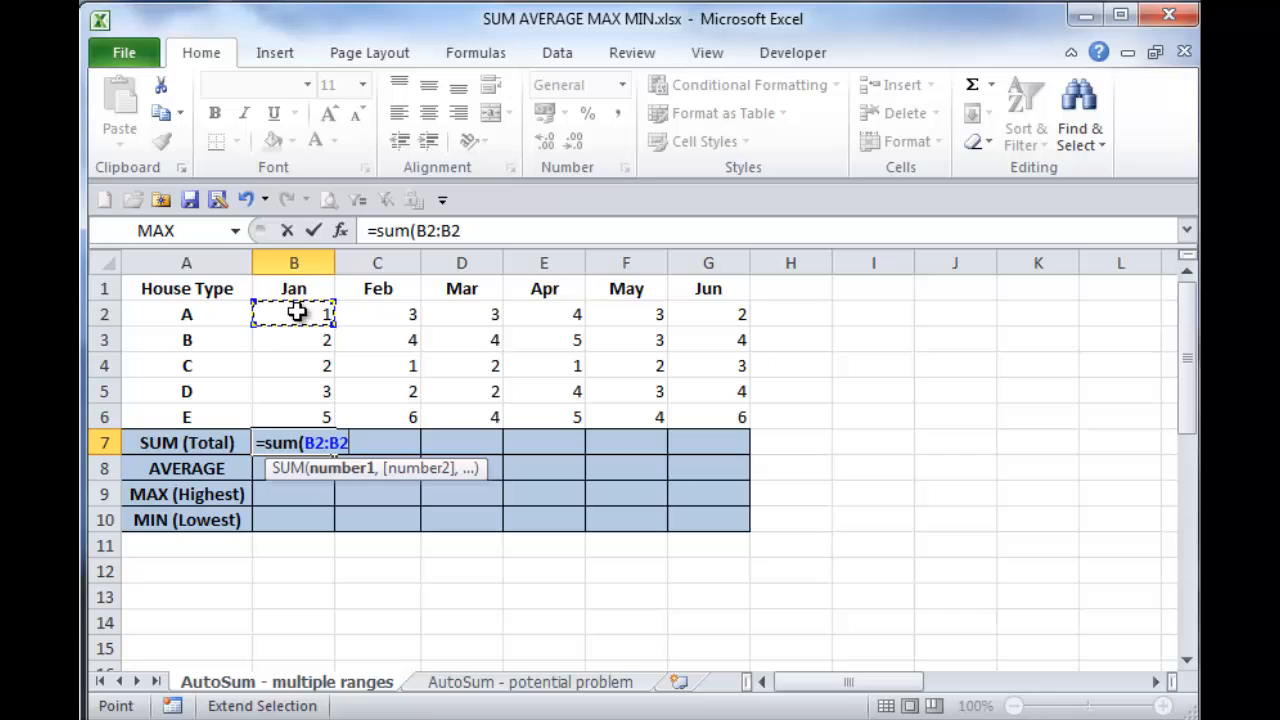
click(303, 417)
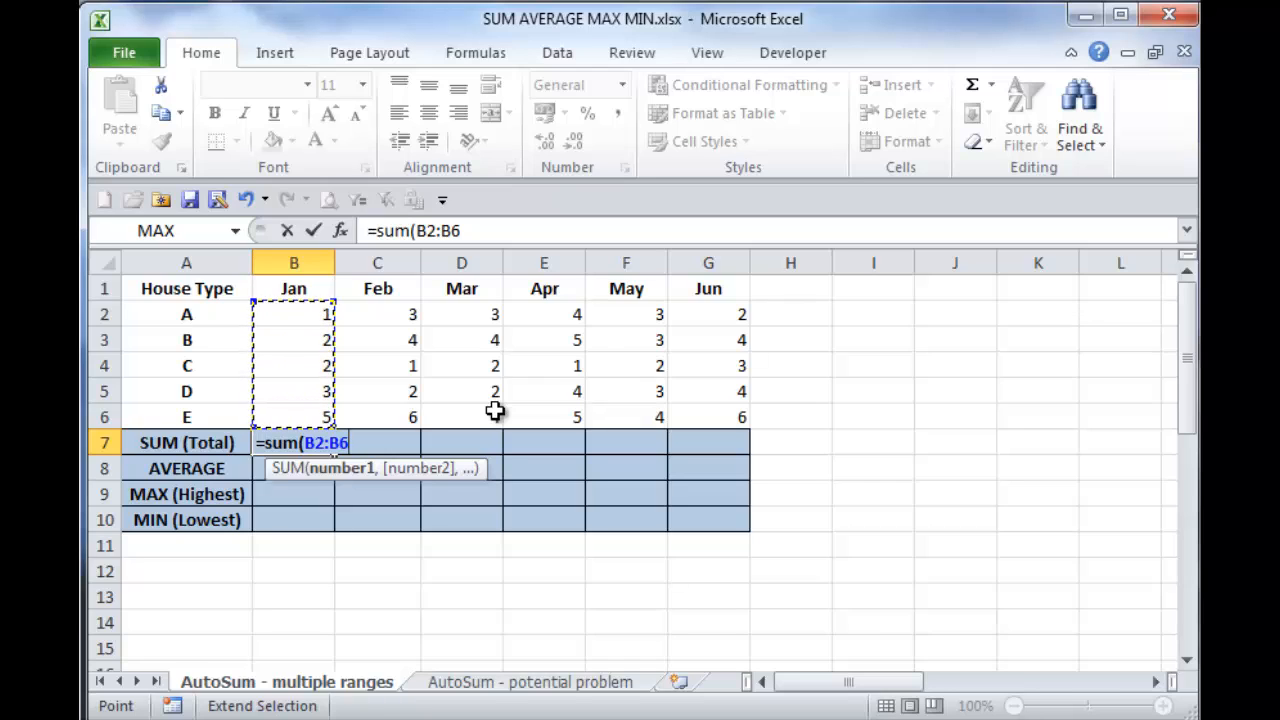
text())
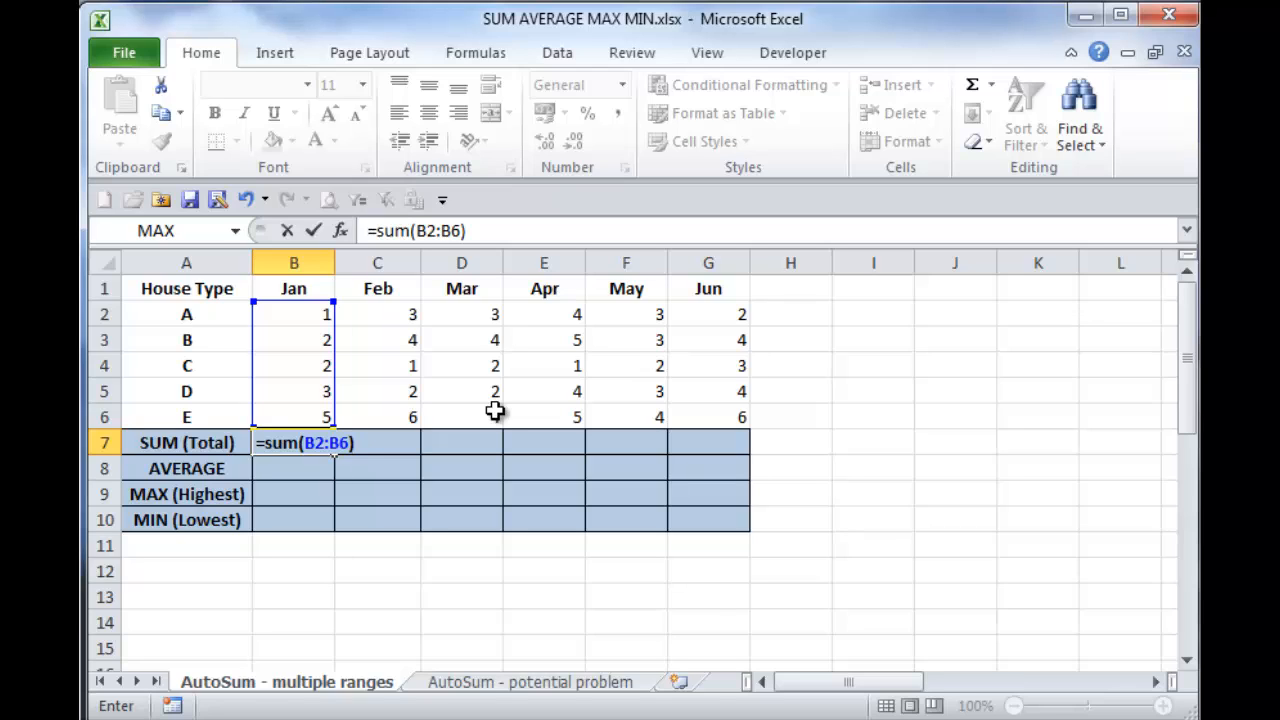
click(312, 232)
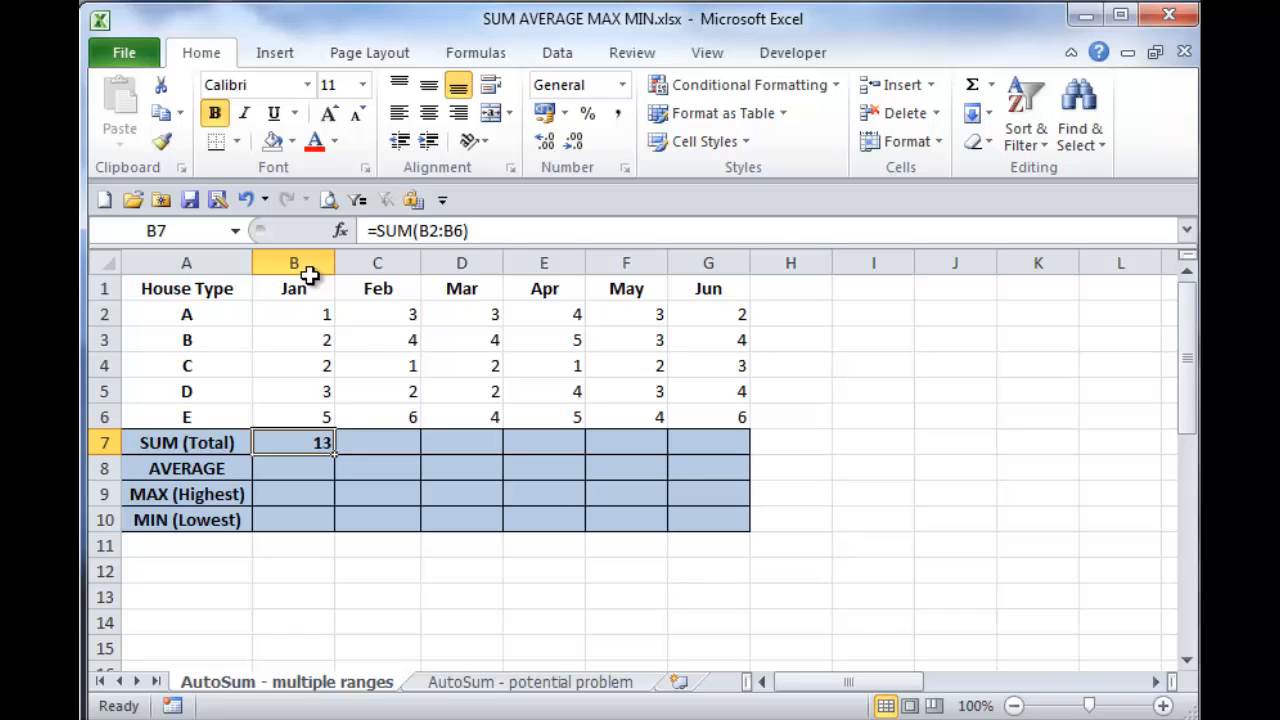
Change the January value for house type A in cell B2 to 3.
click(303, 313)
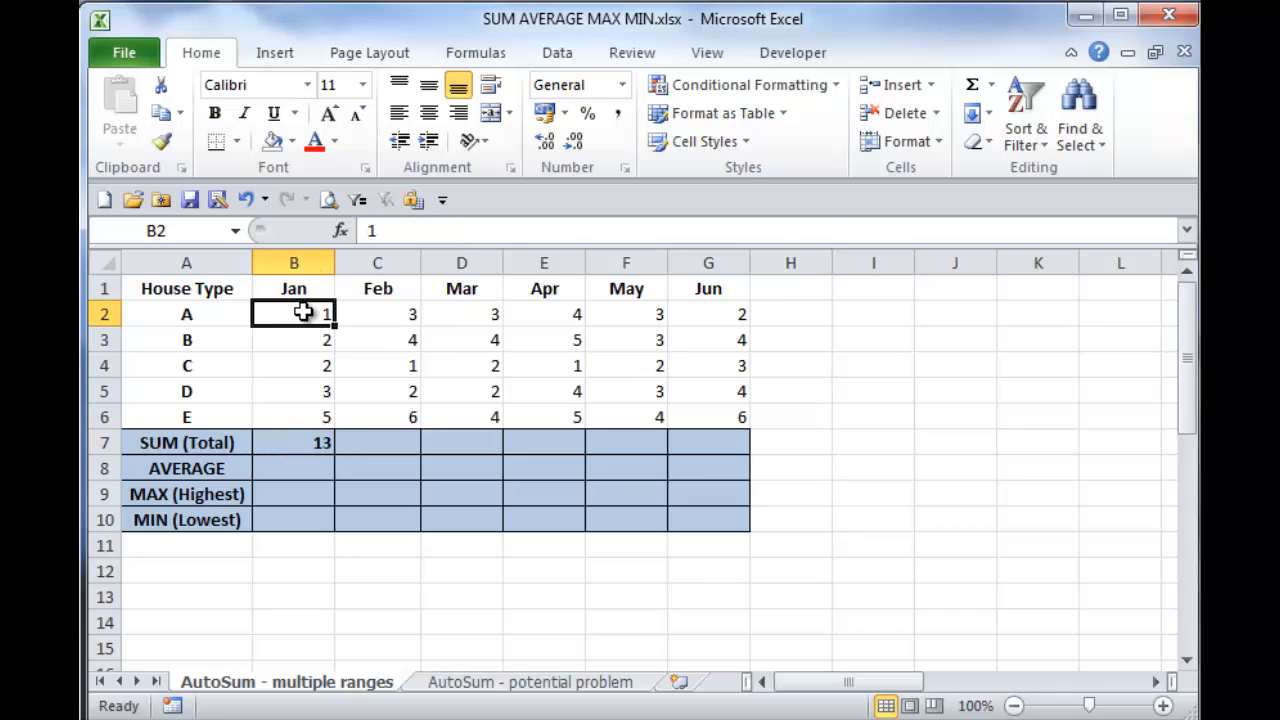
text(3)
key(Up)
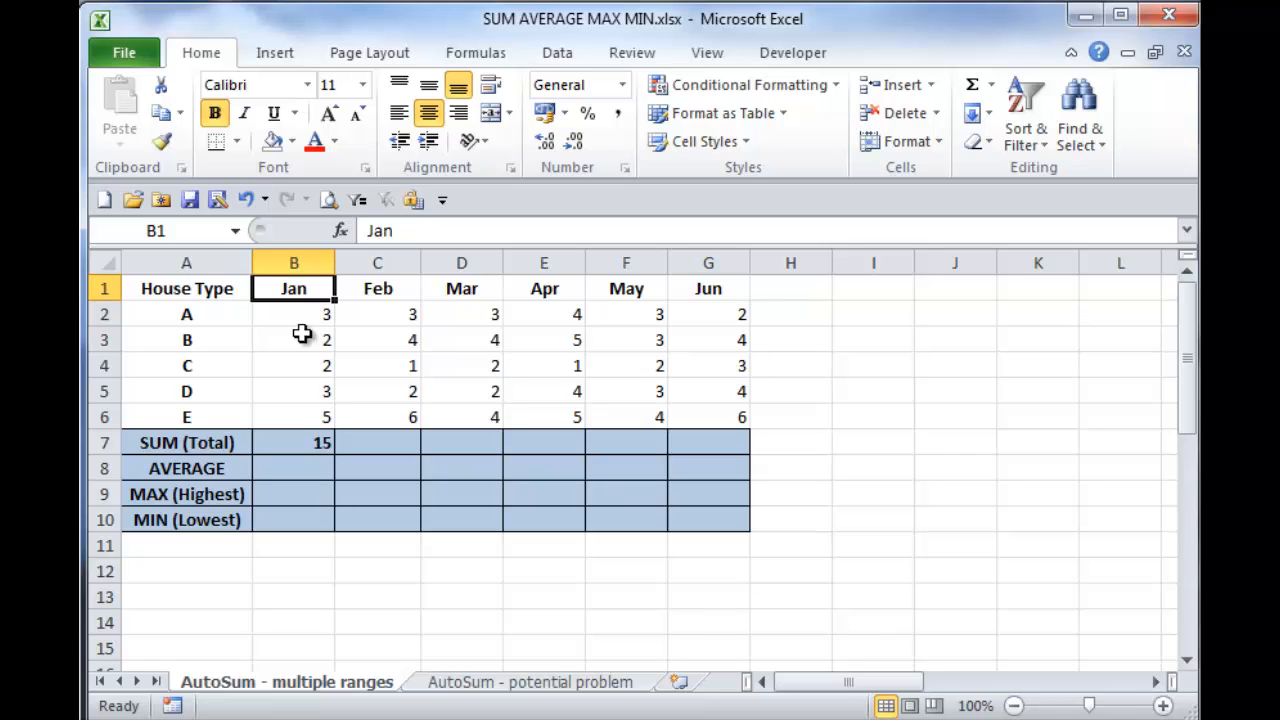
Clear the January total in B7 and rebuild it with Insert Function, searching for "sum" and applying SUM to B2:B6.
click(299, 442)
key(Delete)
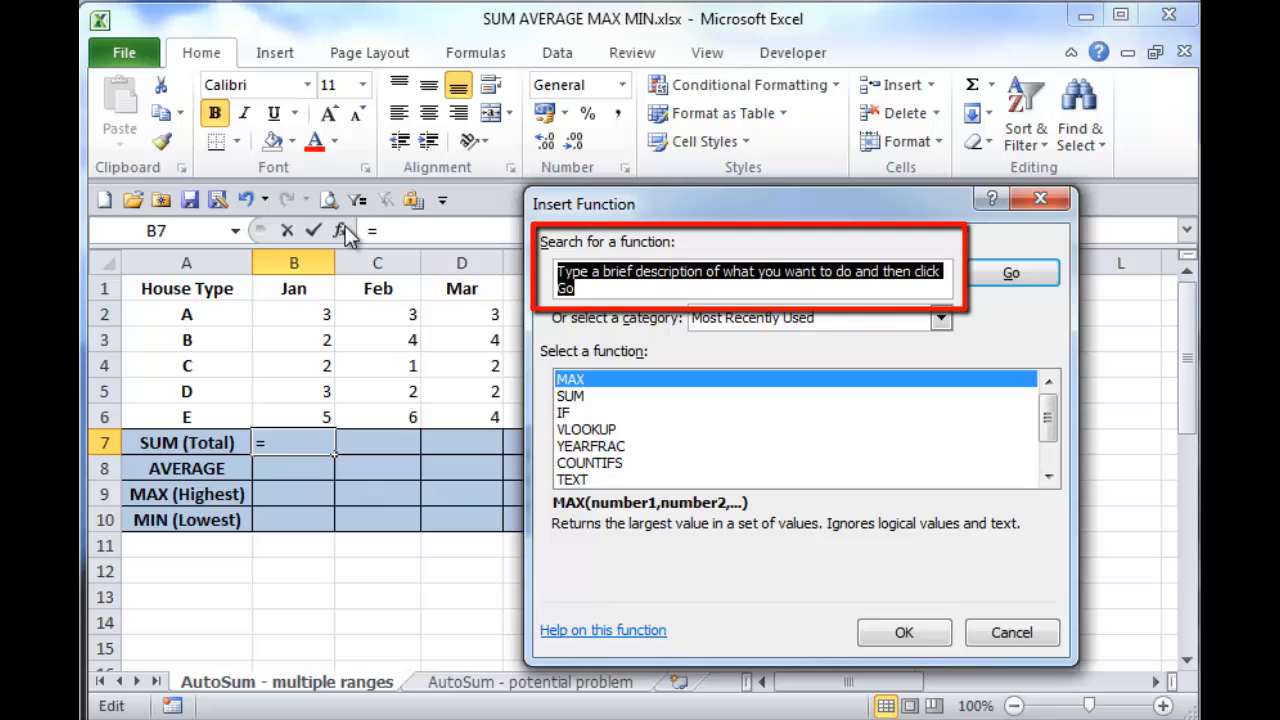
text(sum)
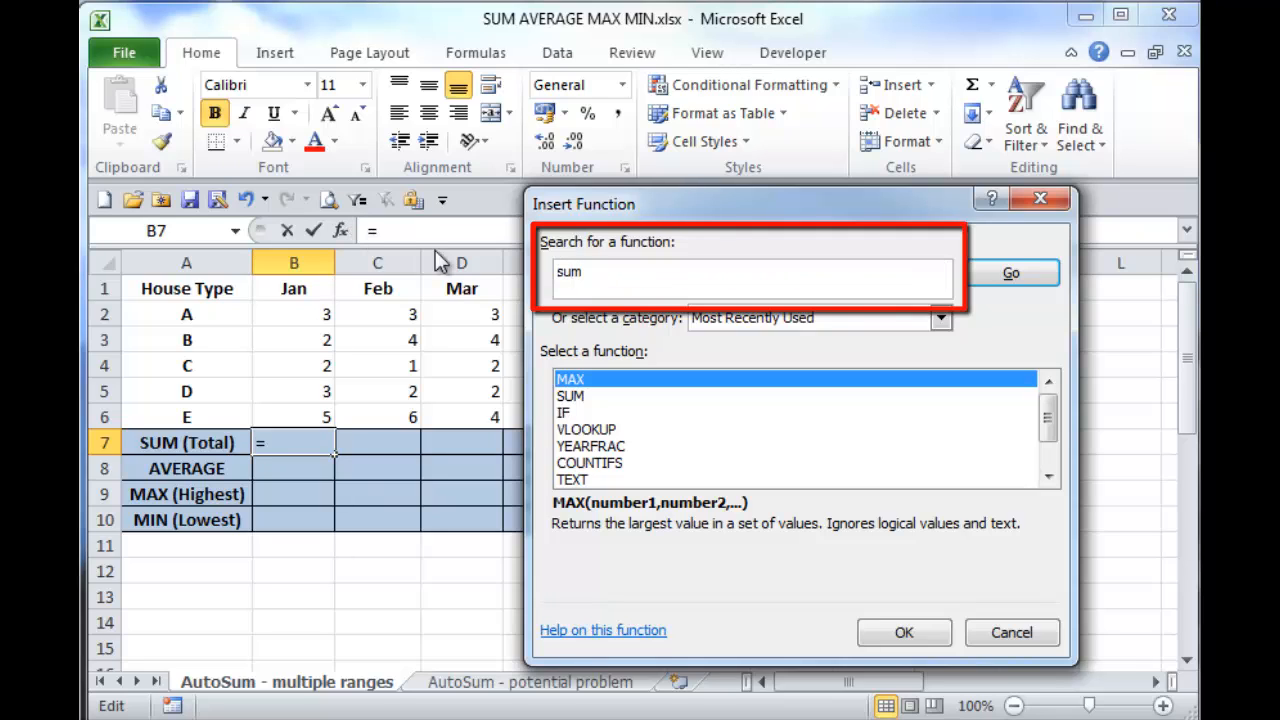
click(1025, 274)
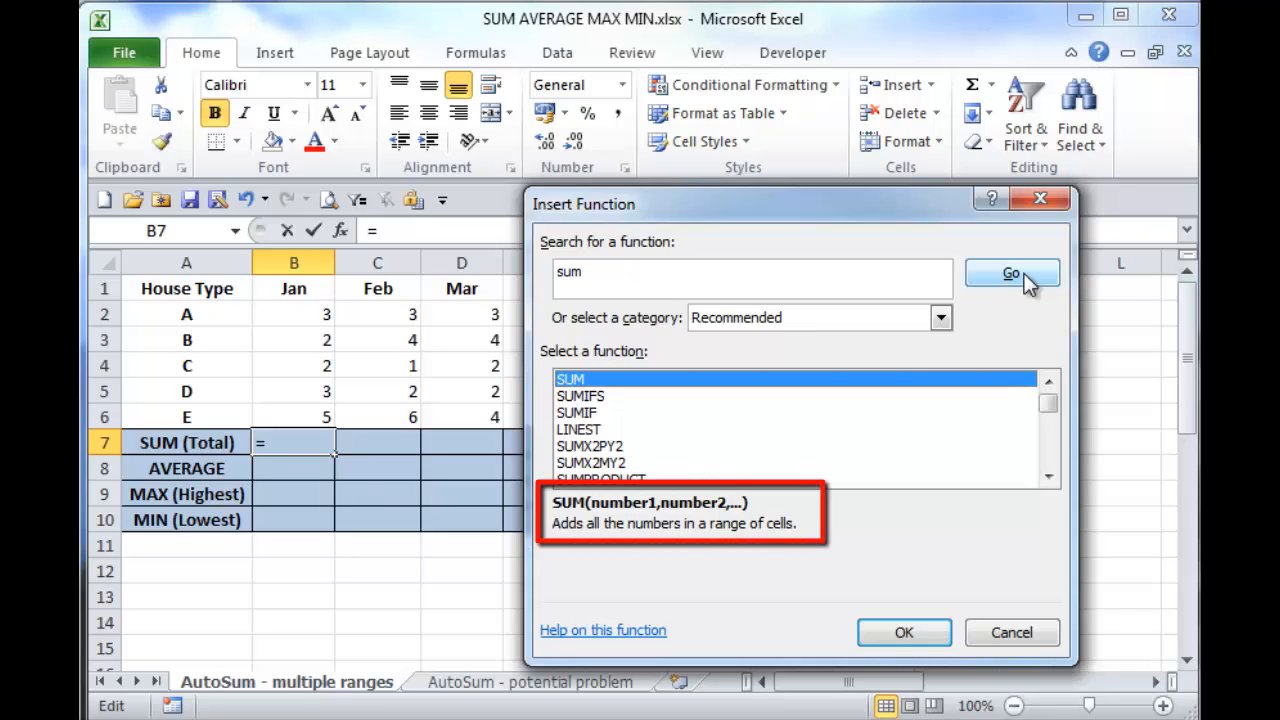
click(904, 633)
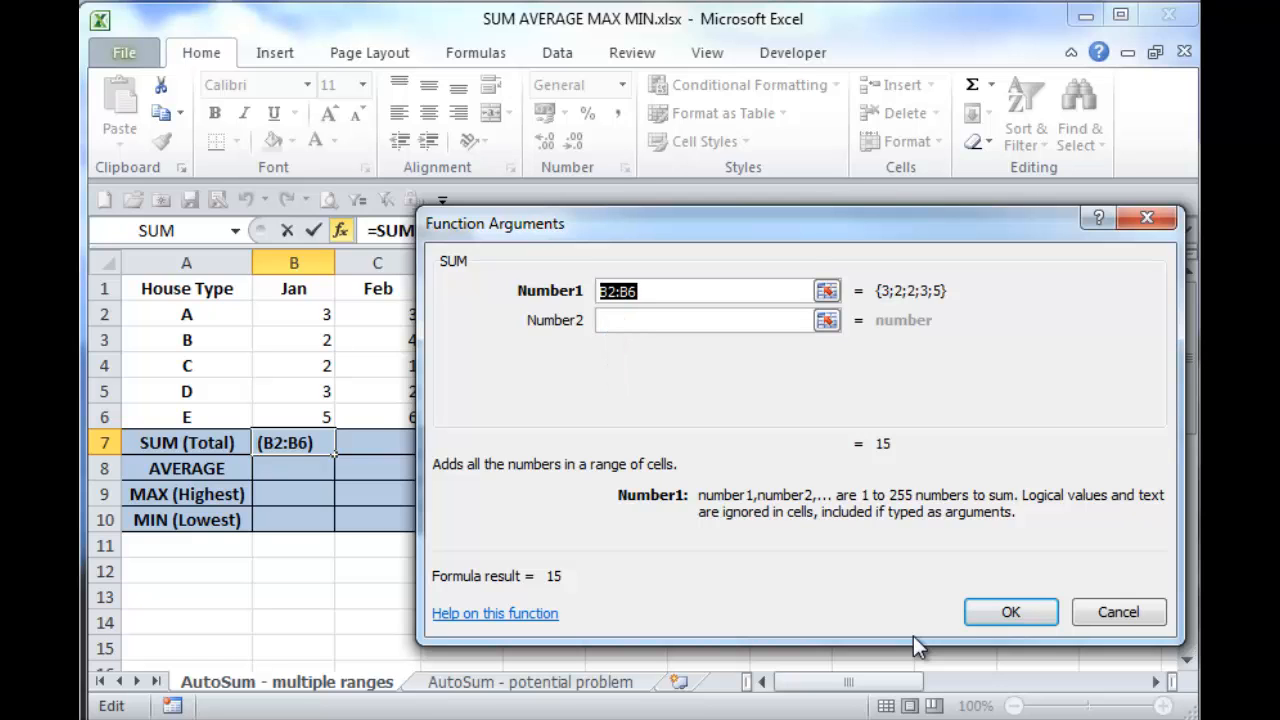
click(993, 614)
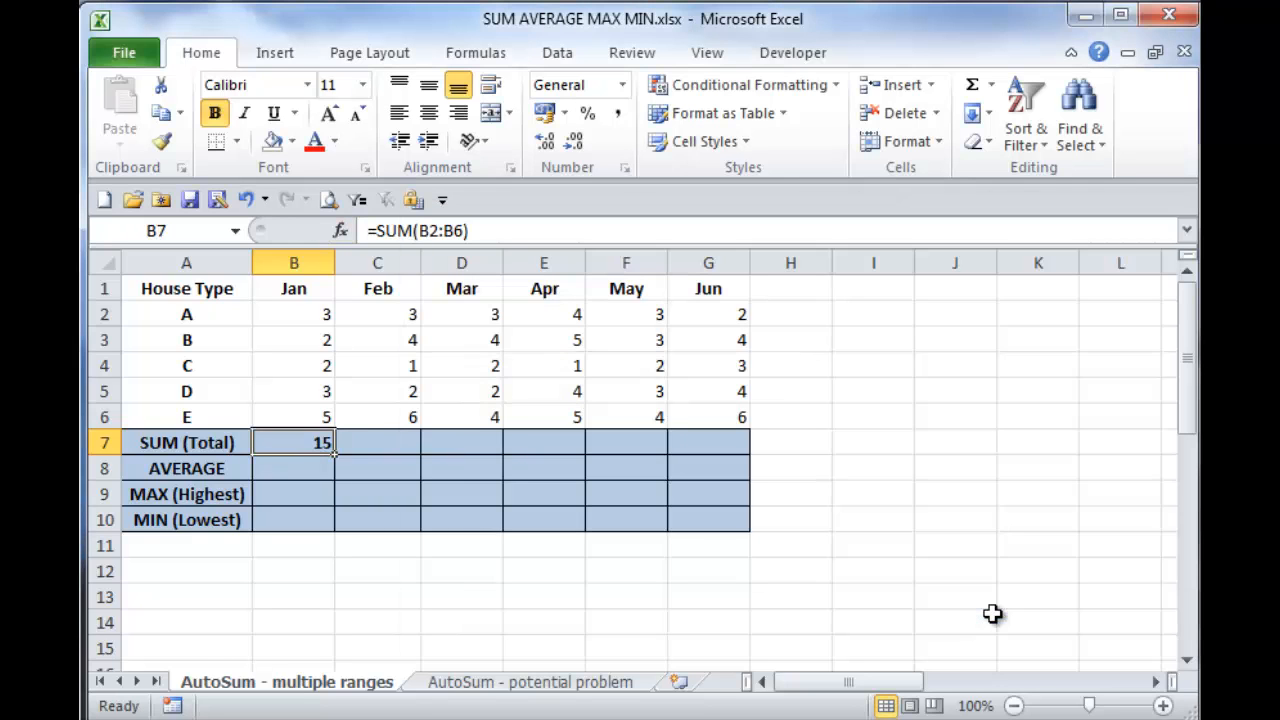
Set the January value for house type A in cell B2 to 1.
click(328, 312)
text(1)
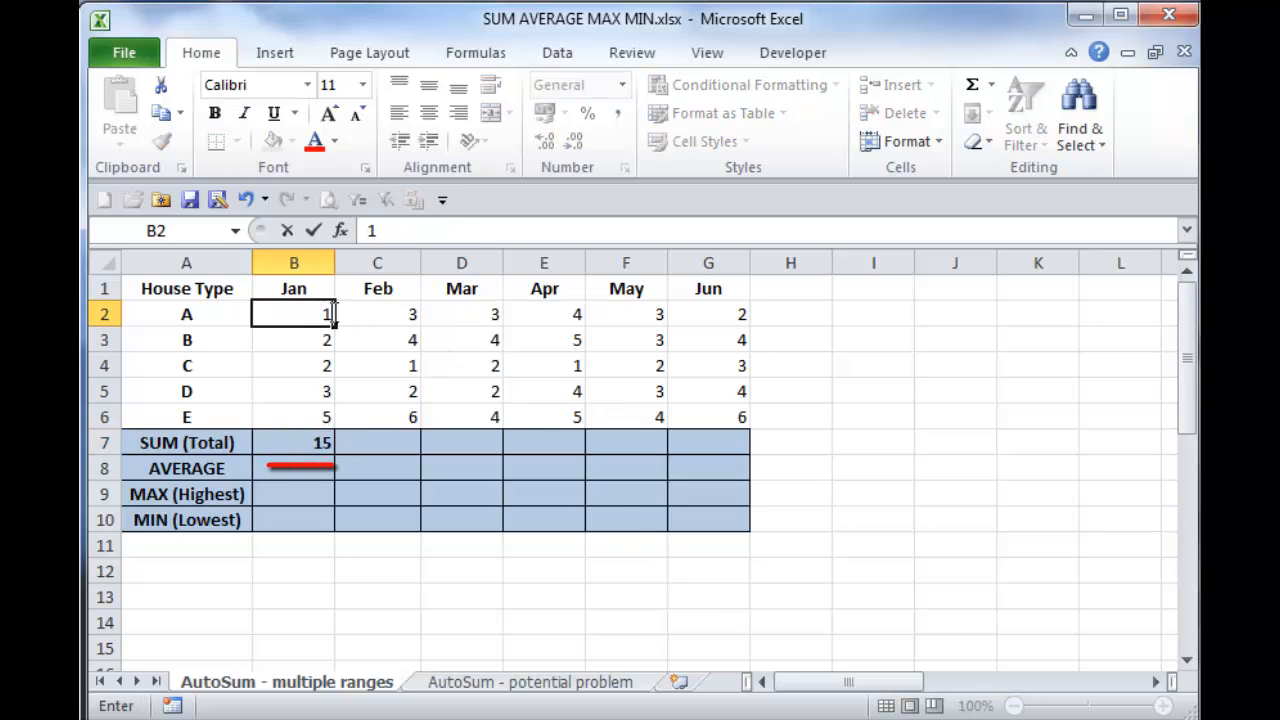
key(Up)
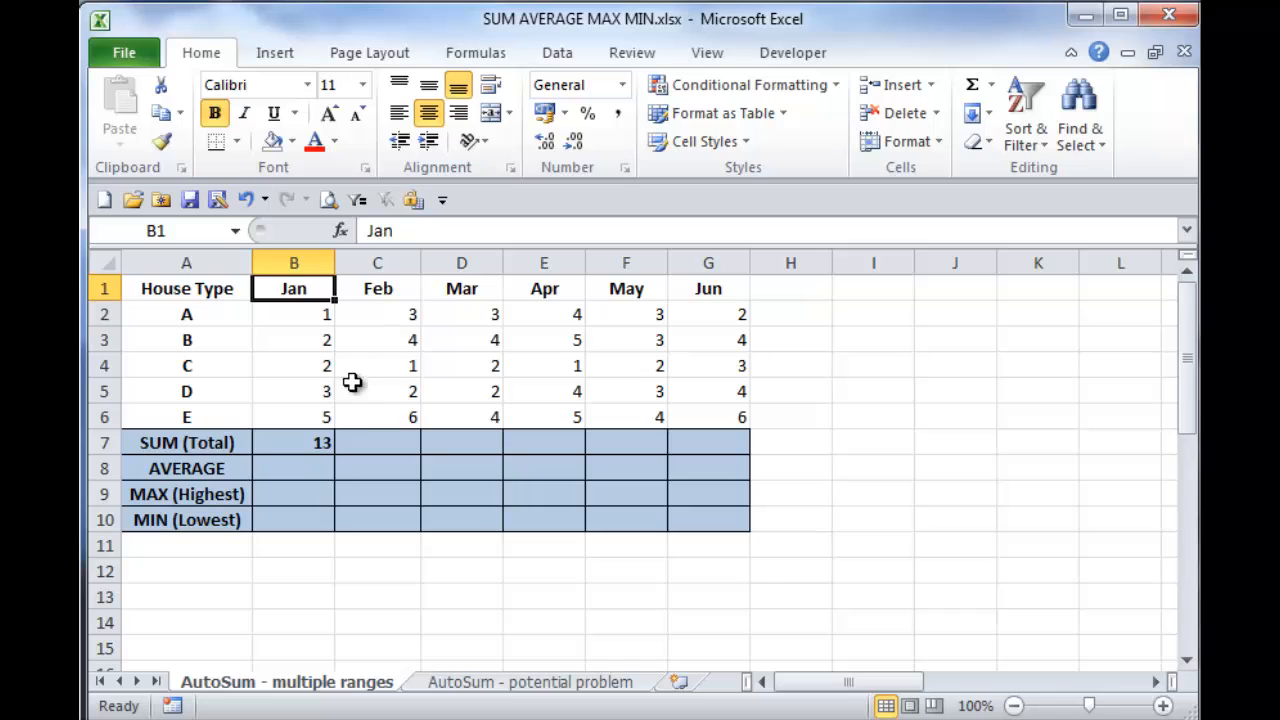
Clear the January total in B7 and replace it with an AutoSum of B2:B6.
click(310, 440)
key(Delete)
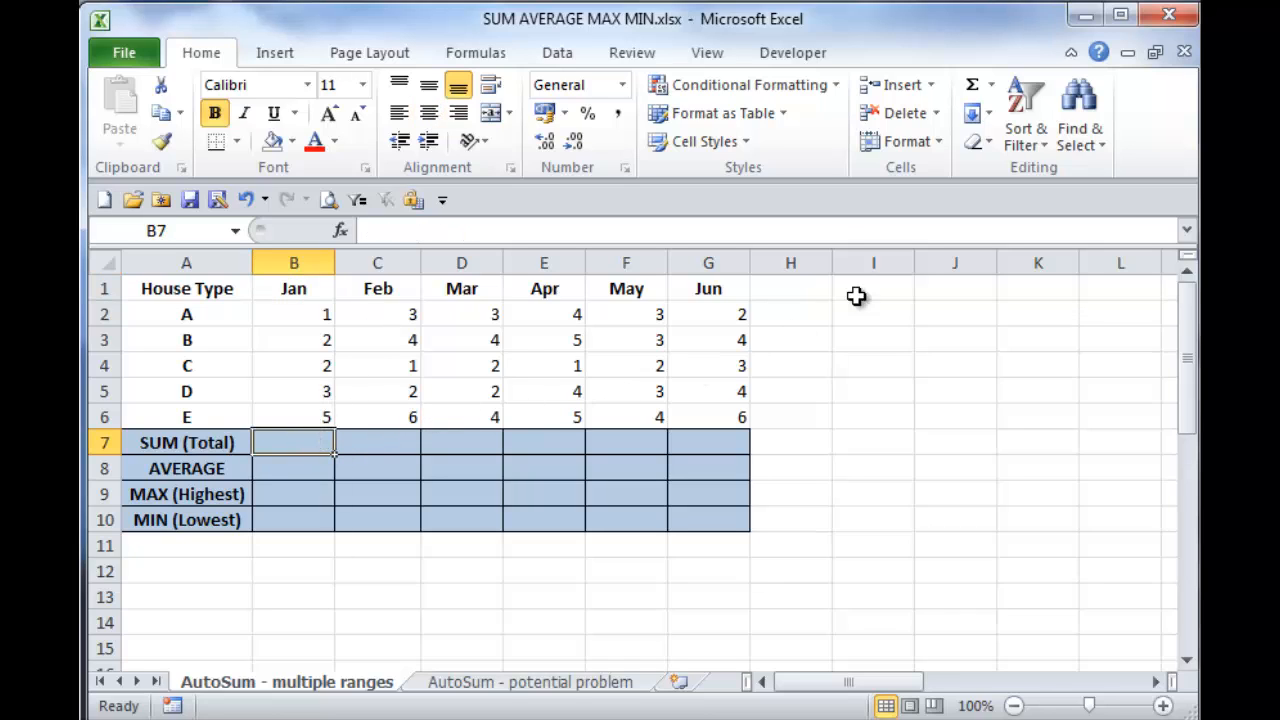
click(971, 89)
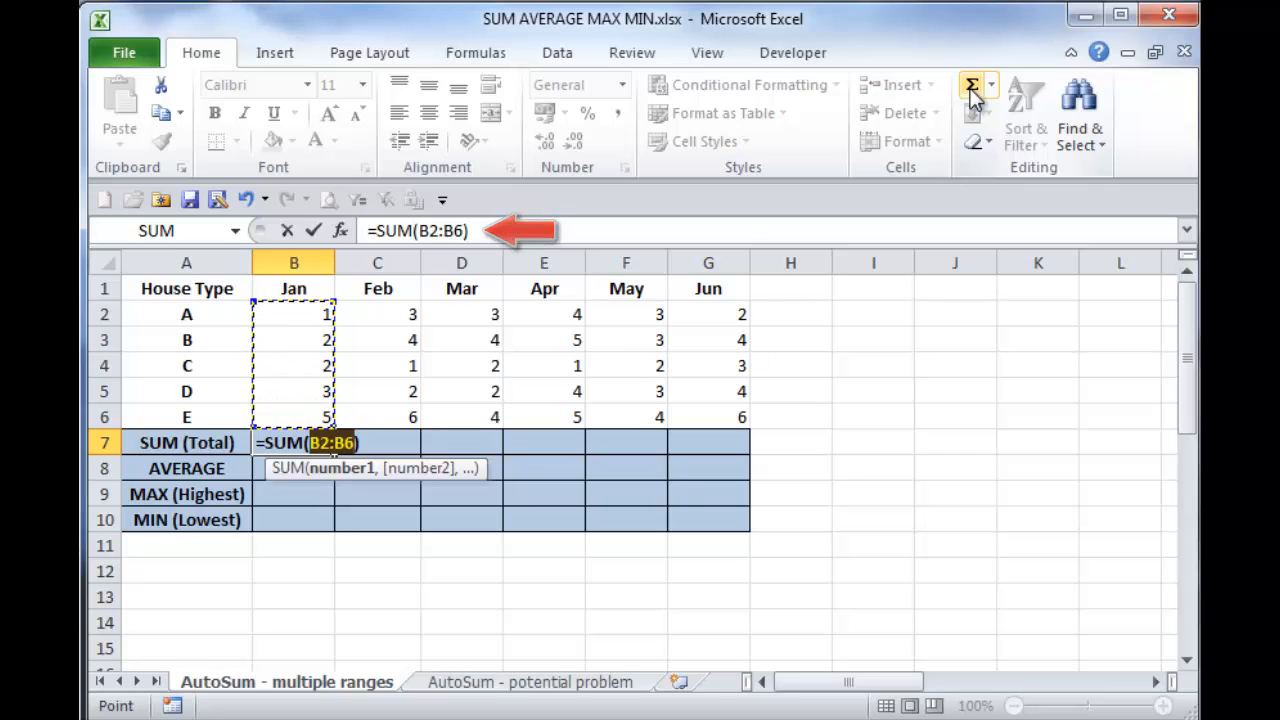
click(314, 233)
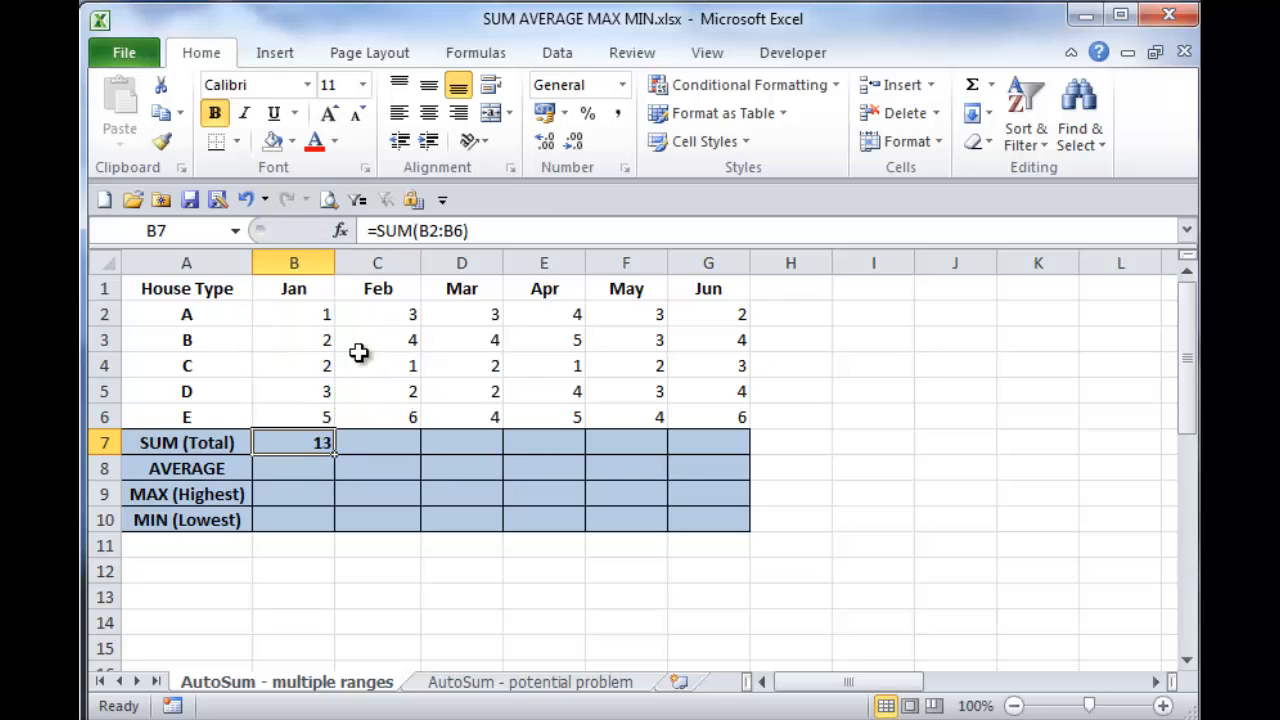
Set house type A's January figure in B2 to 3.
click(298, 314)
text(3)
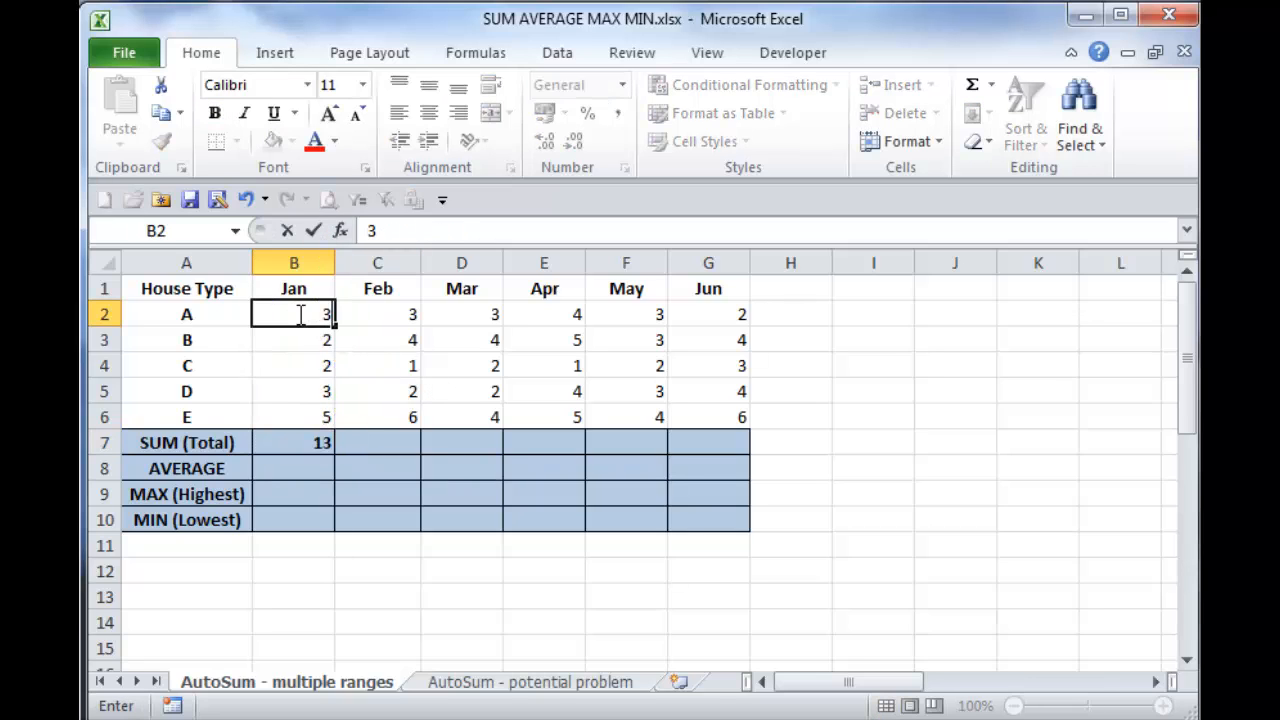
key(Tab)
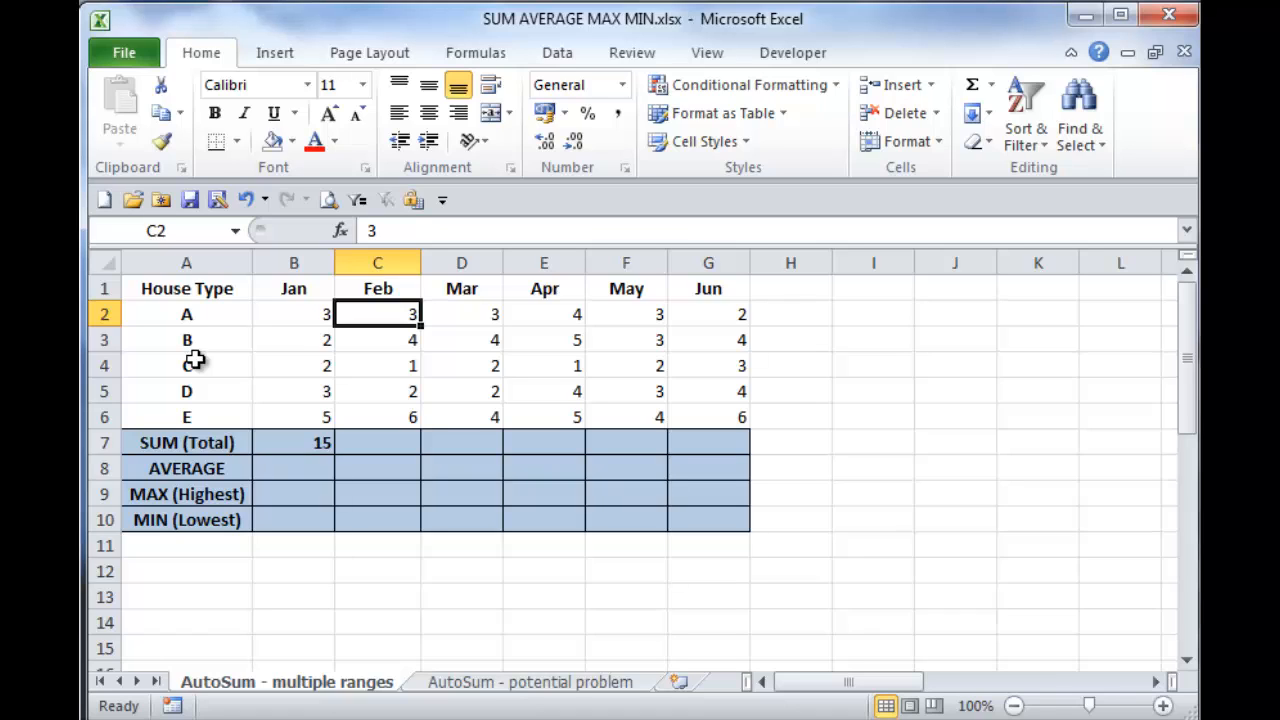
Enter the formula =average(B2:B6) in cell B8 to average the January values.
click(293, 468)
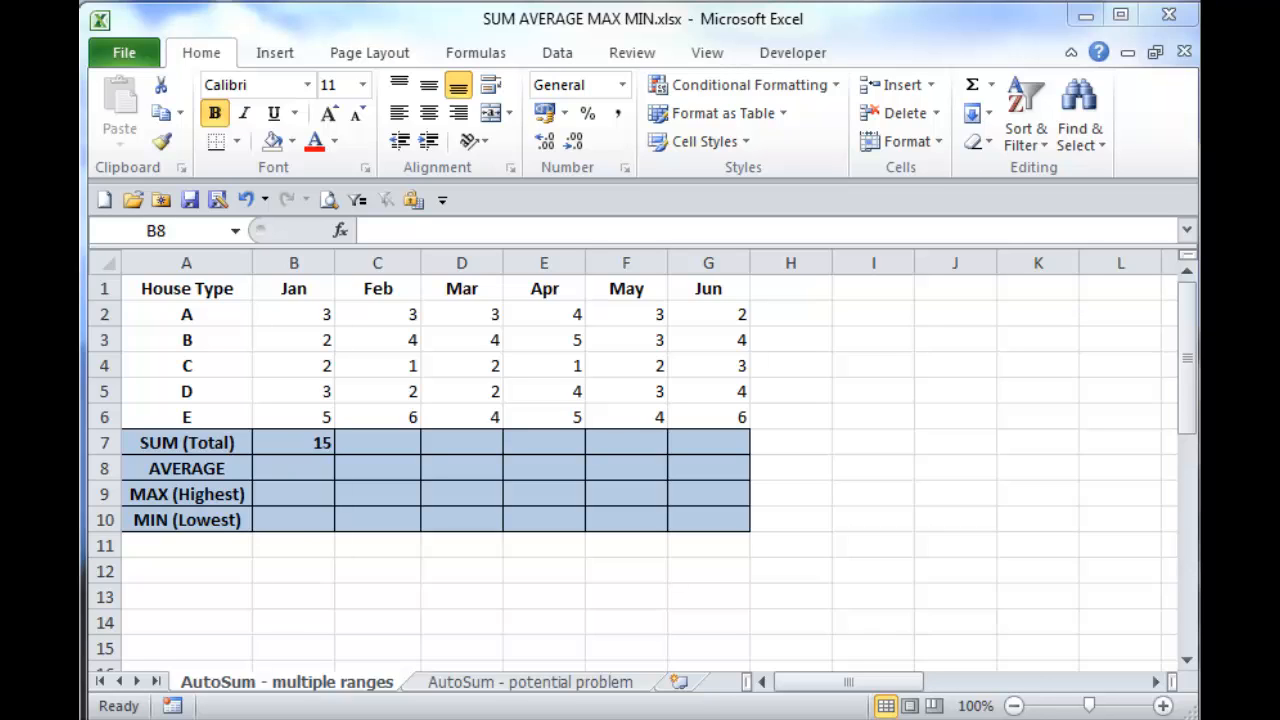
click(289, 462)
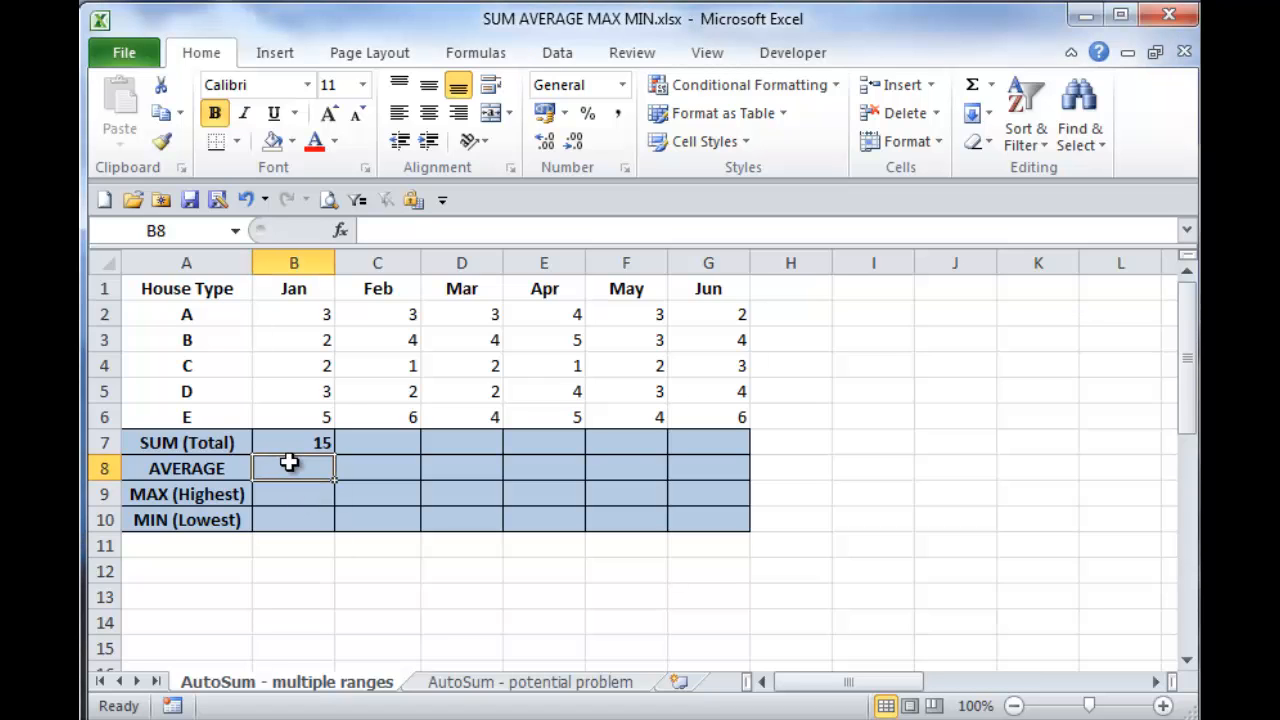
text(=ave)
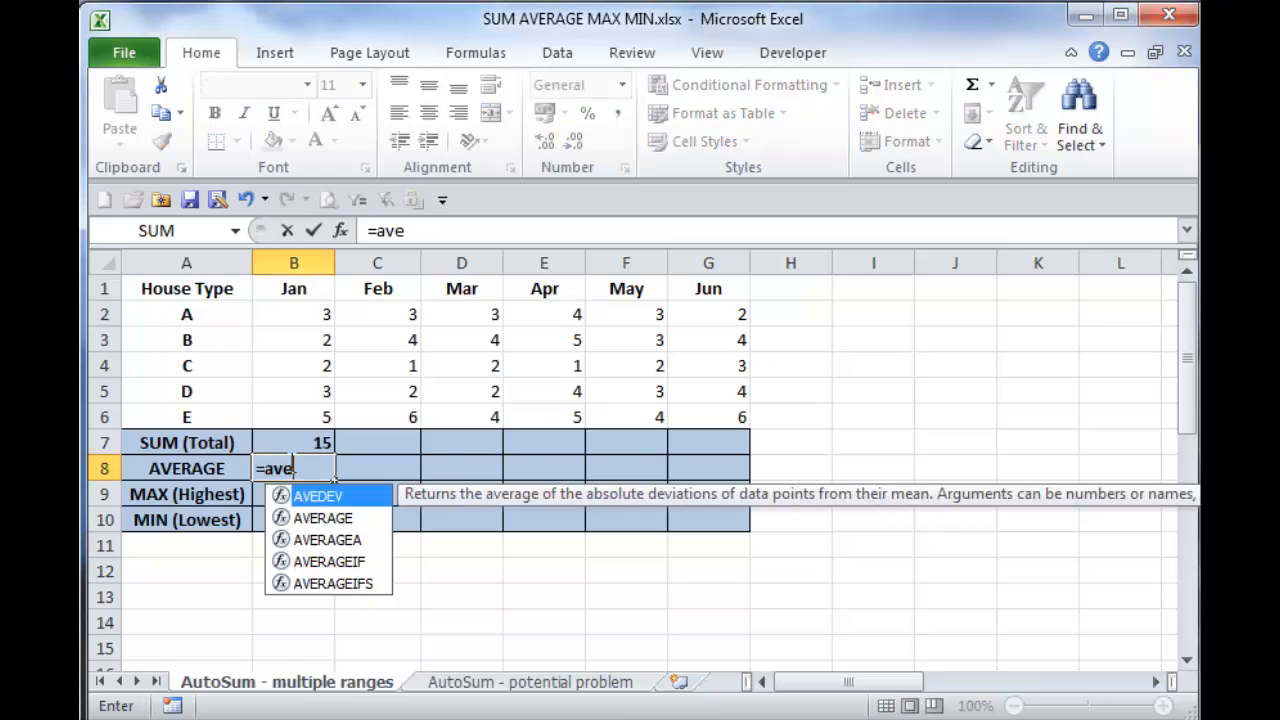
text(rage()
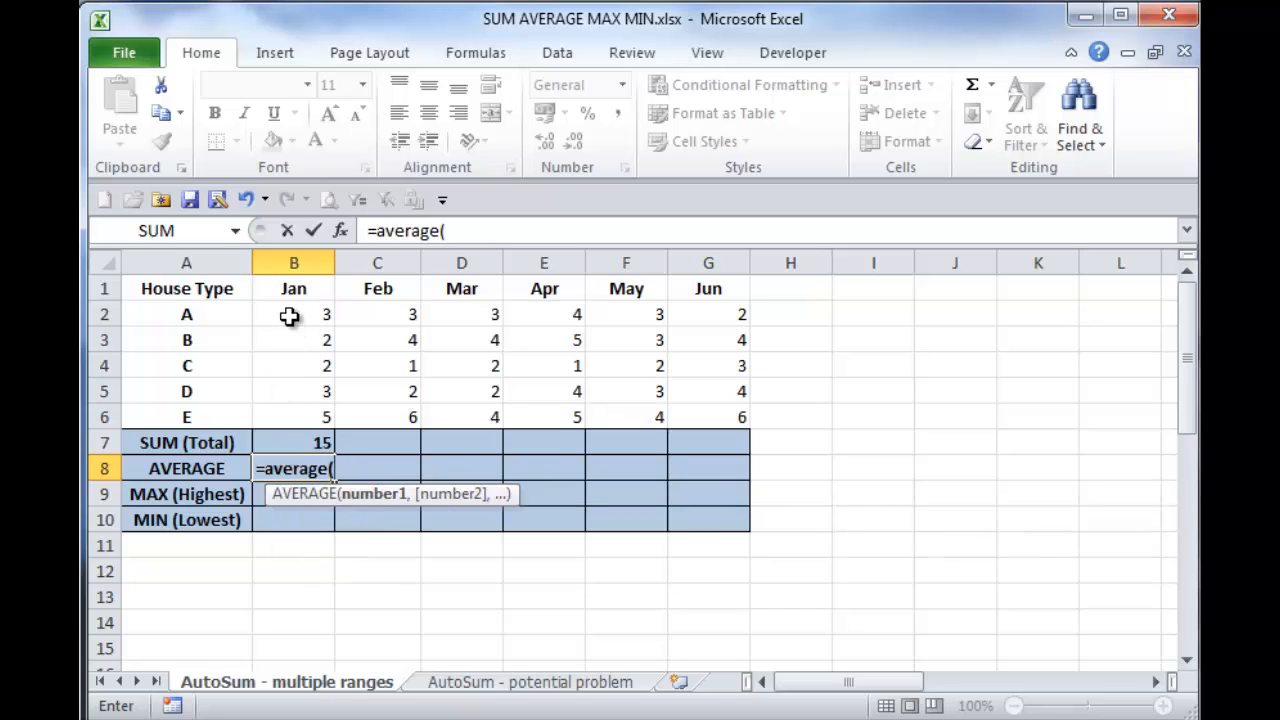
drag(289, 313, 293, 413)
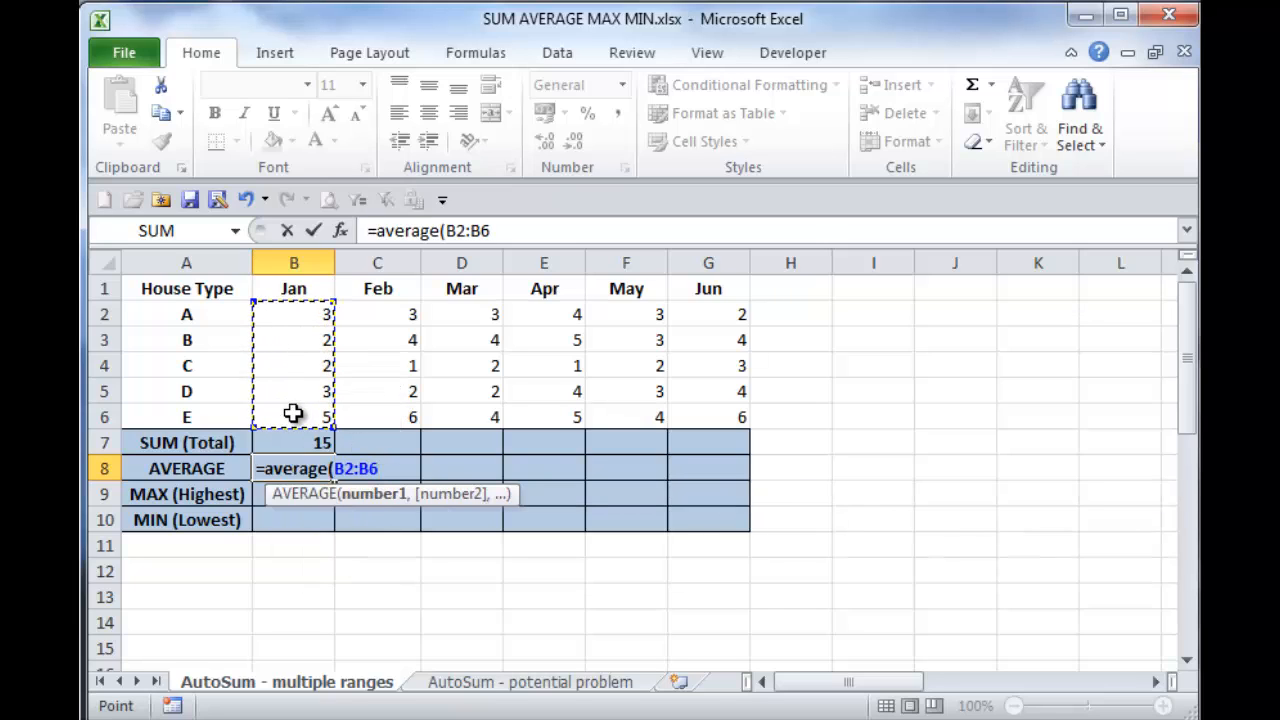
text())
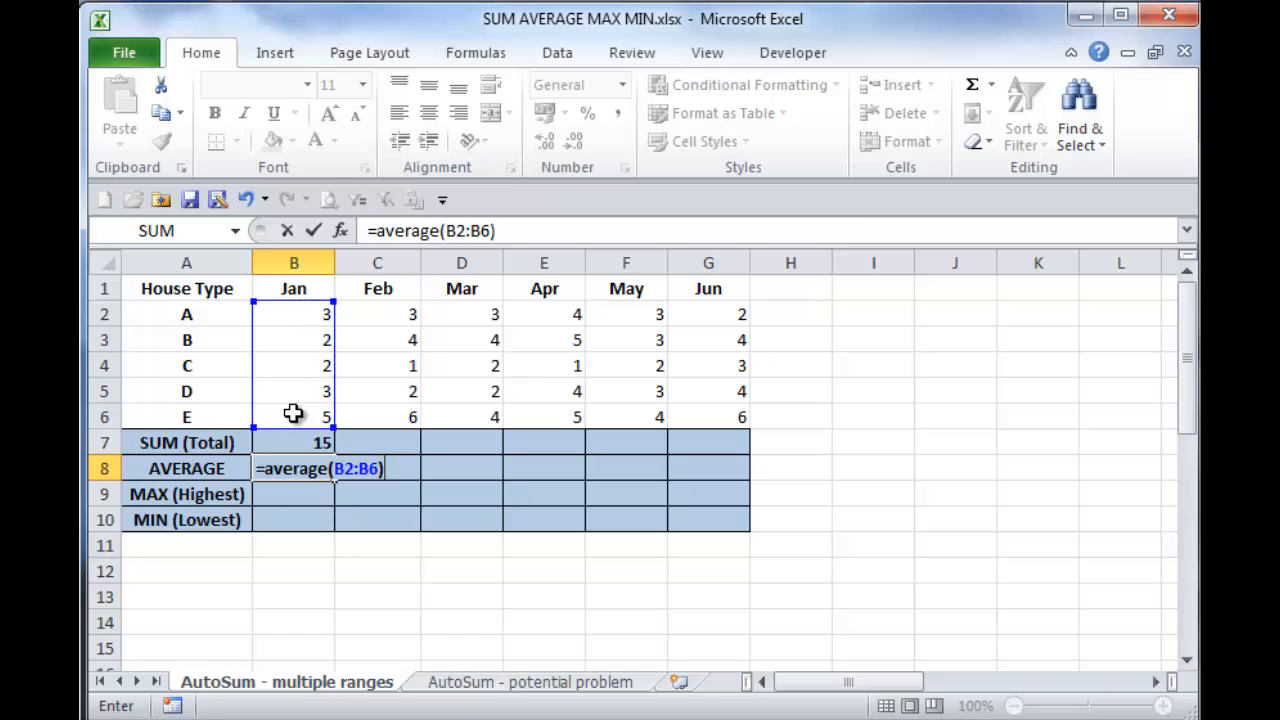
click(313, 230)
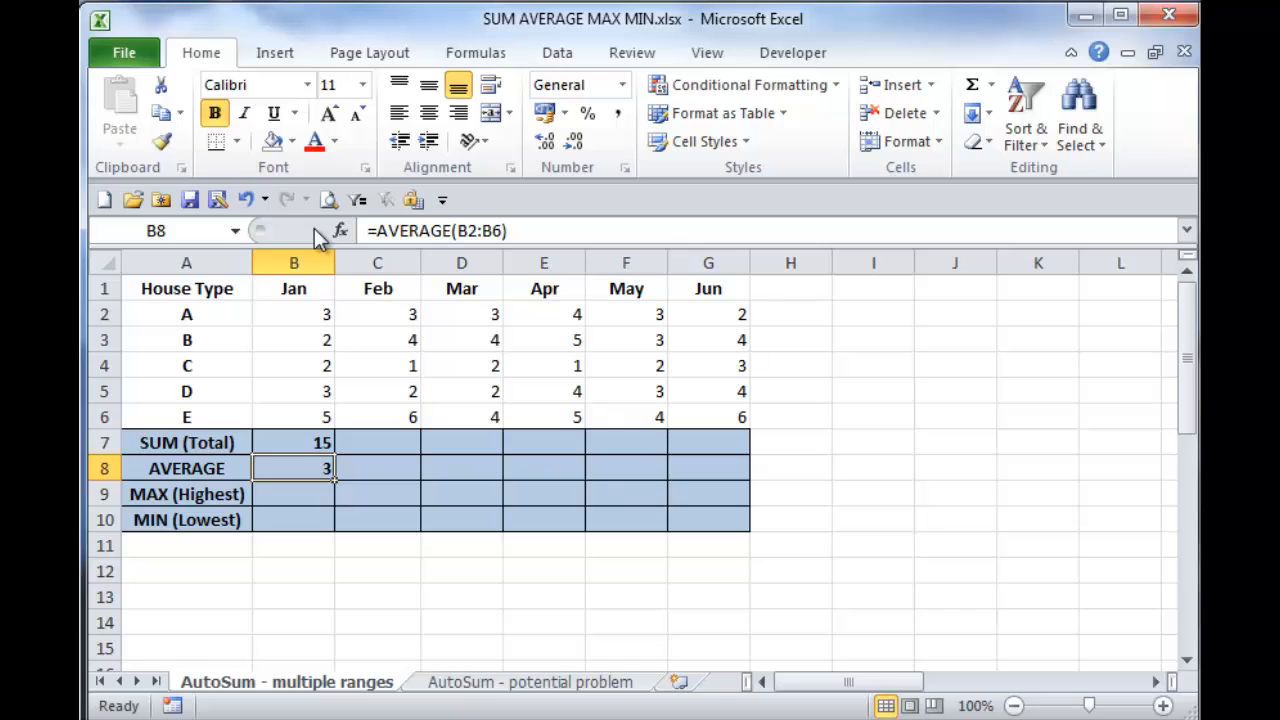
Change the January value for house type A in cell B2 to 16.
click(289, 315)
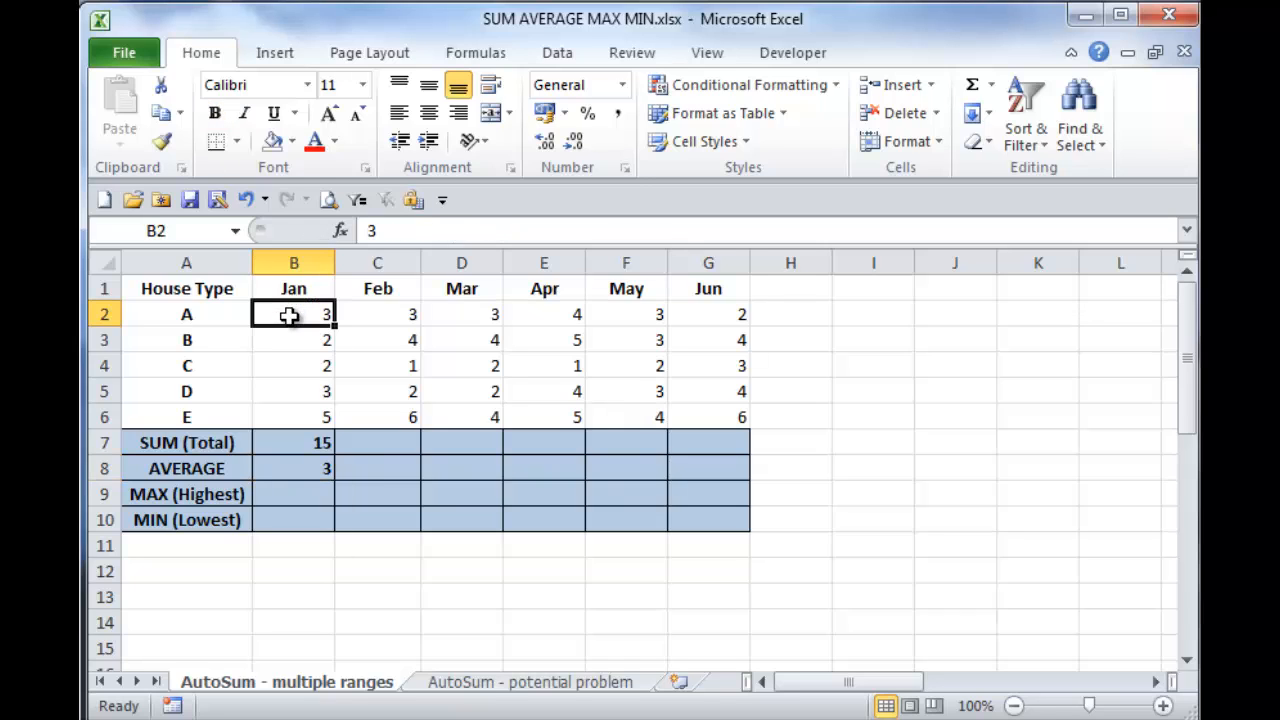
text(16)
key(Tab)
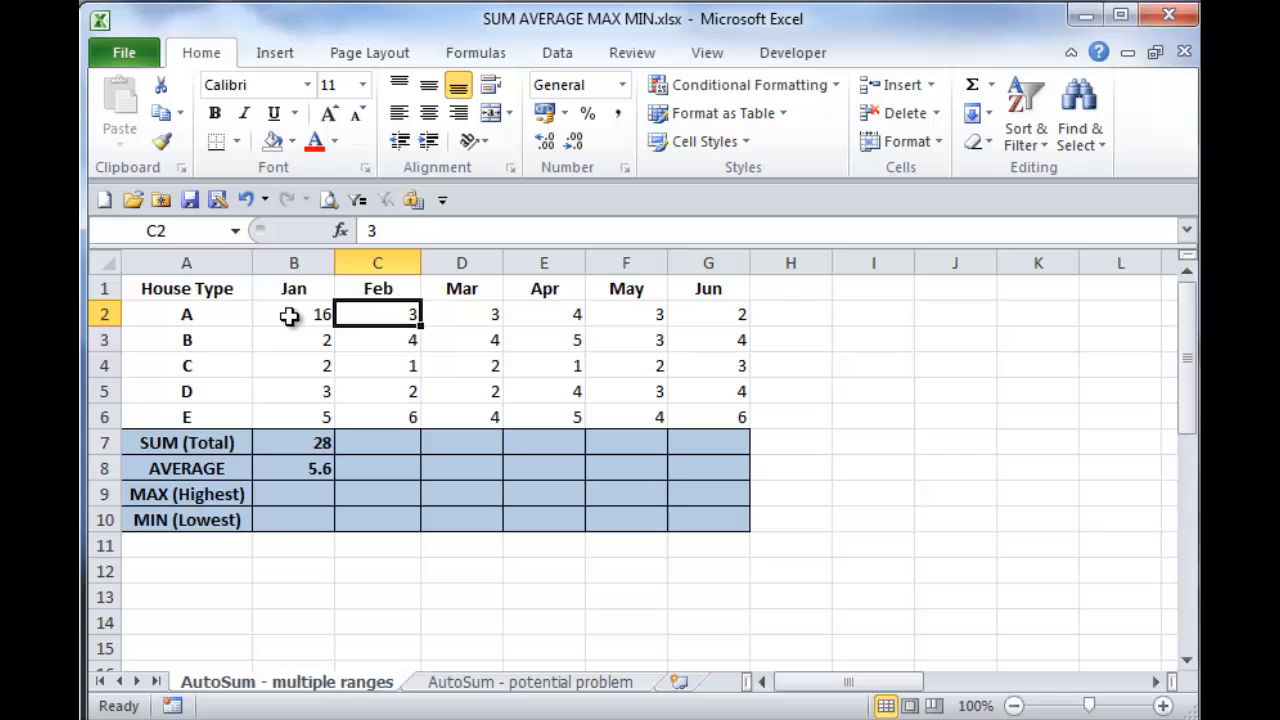
Insert the MAX function in cell B9 with the range B2:B6 to find January's highest value.
click(290, 498)
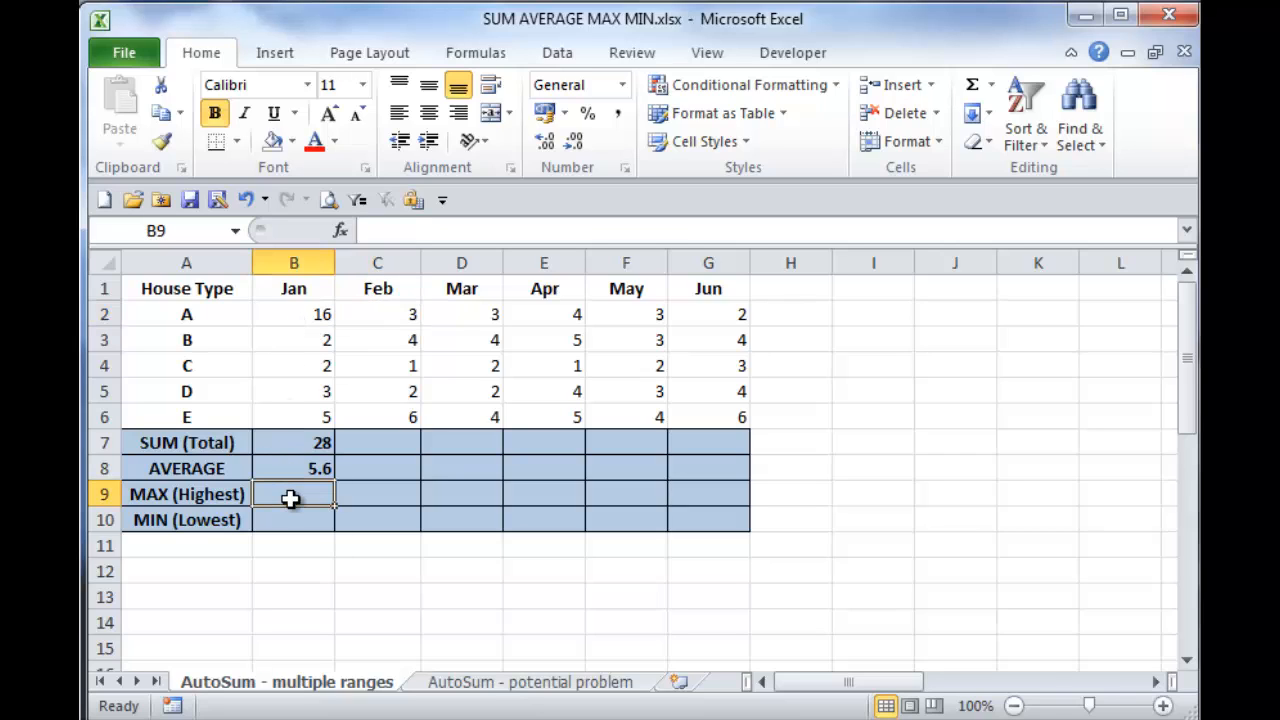
click(341, 230)
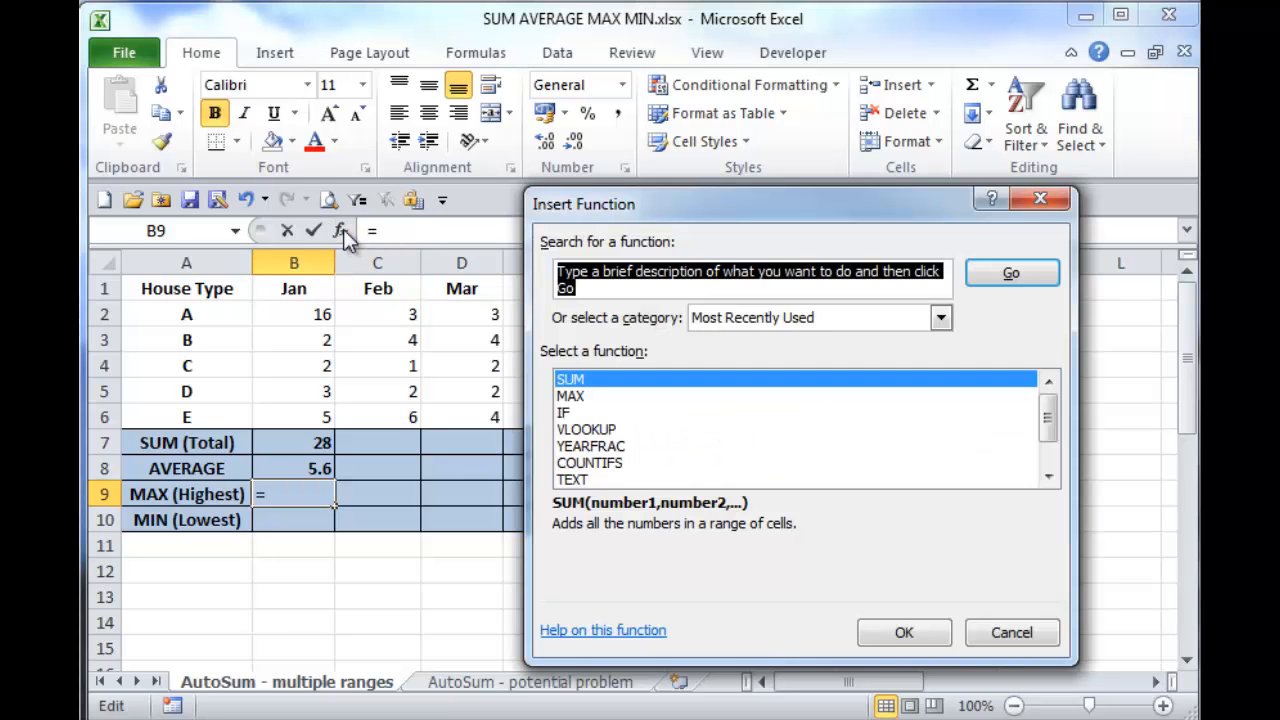
click(571, 396)
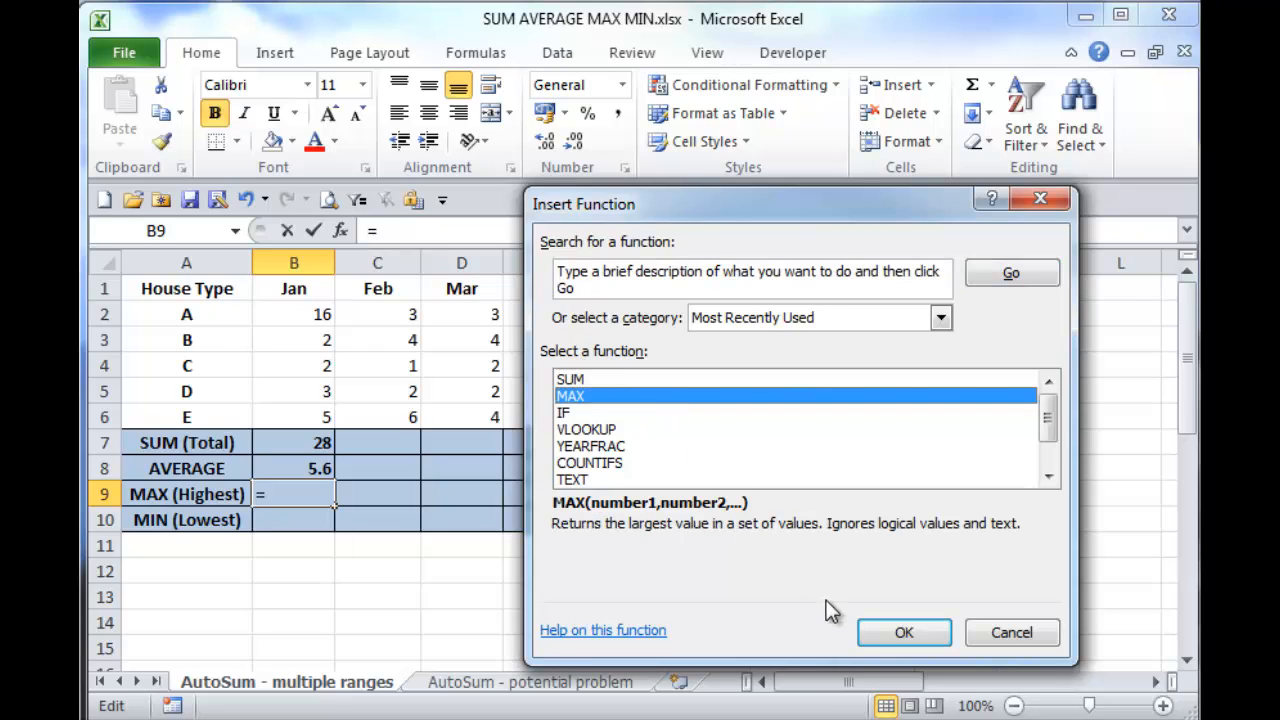
click(889, 637)
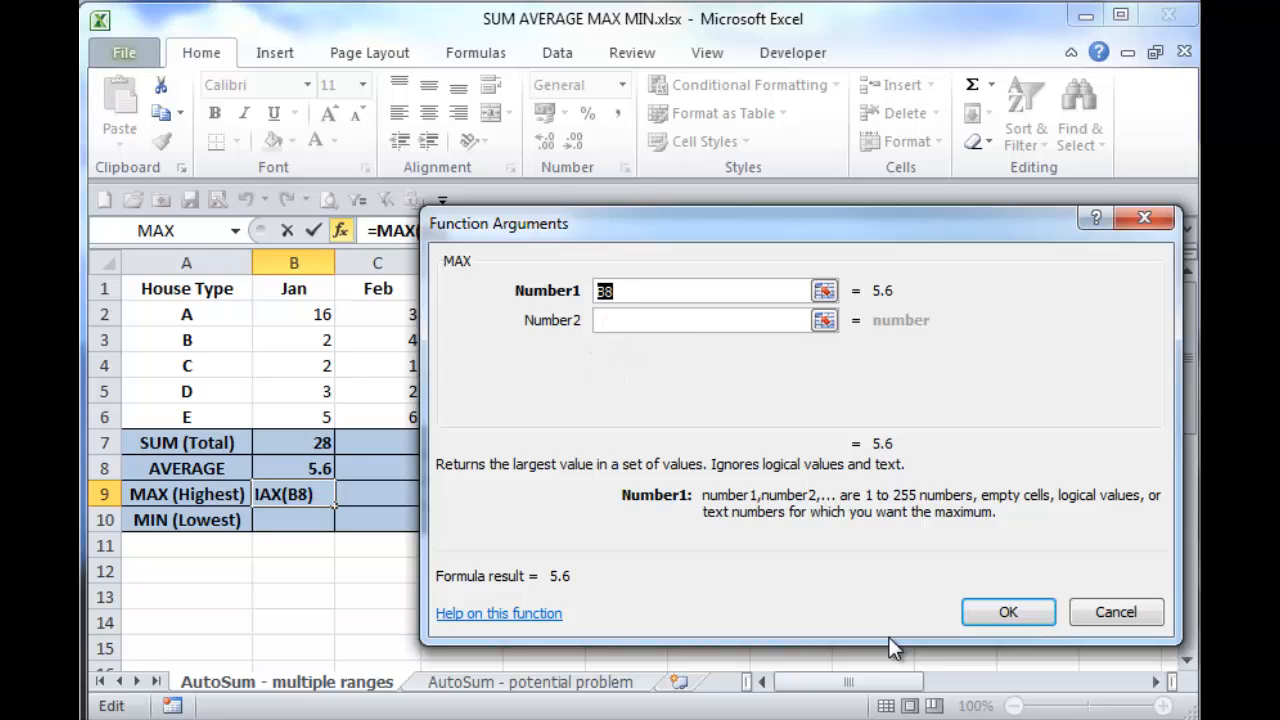
click(614, 290)
key(BackSpace)
text(2:B6)
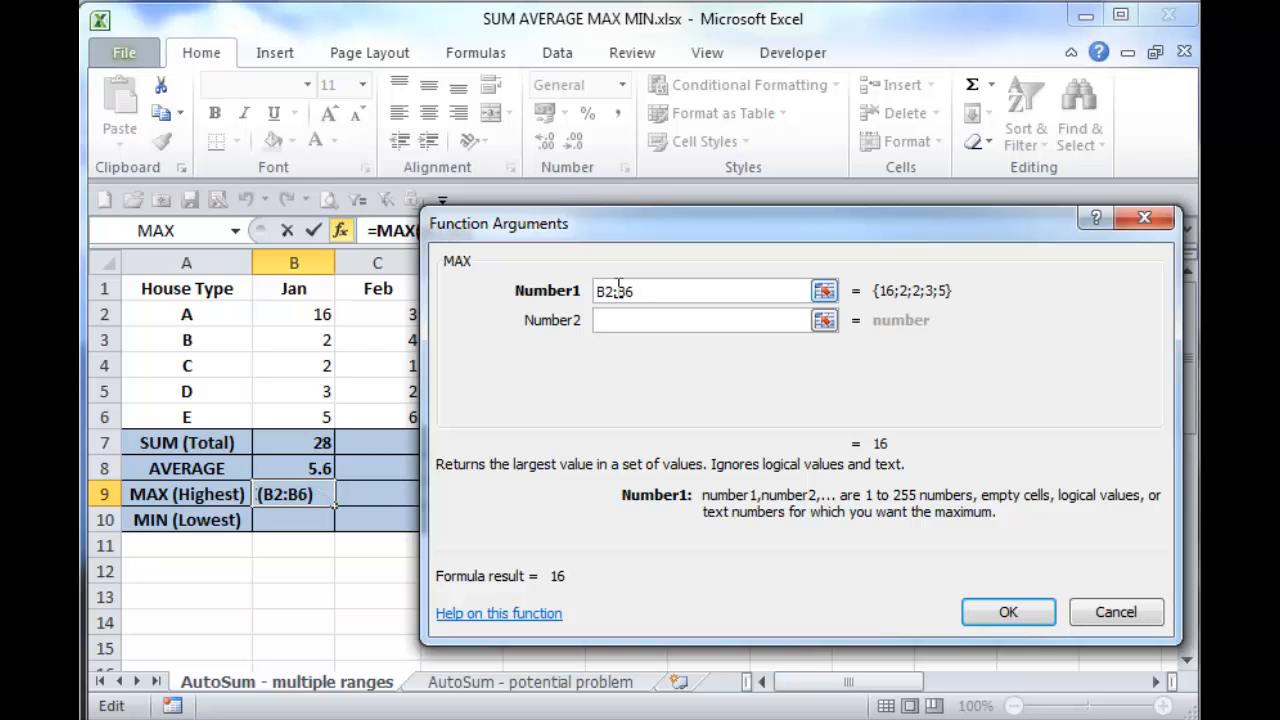
click(1008, 613)
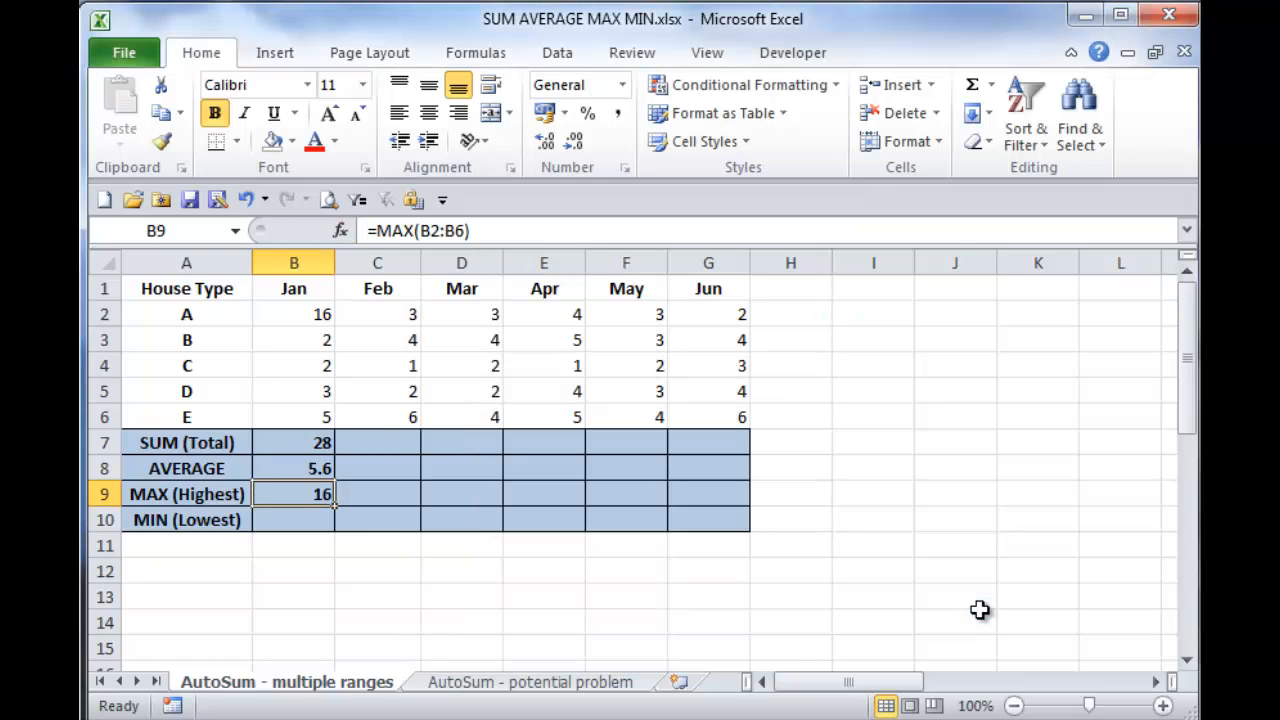
Set house type A's January value in cell B2 to 25.
click(303, 314)
text(25)
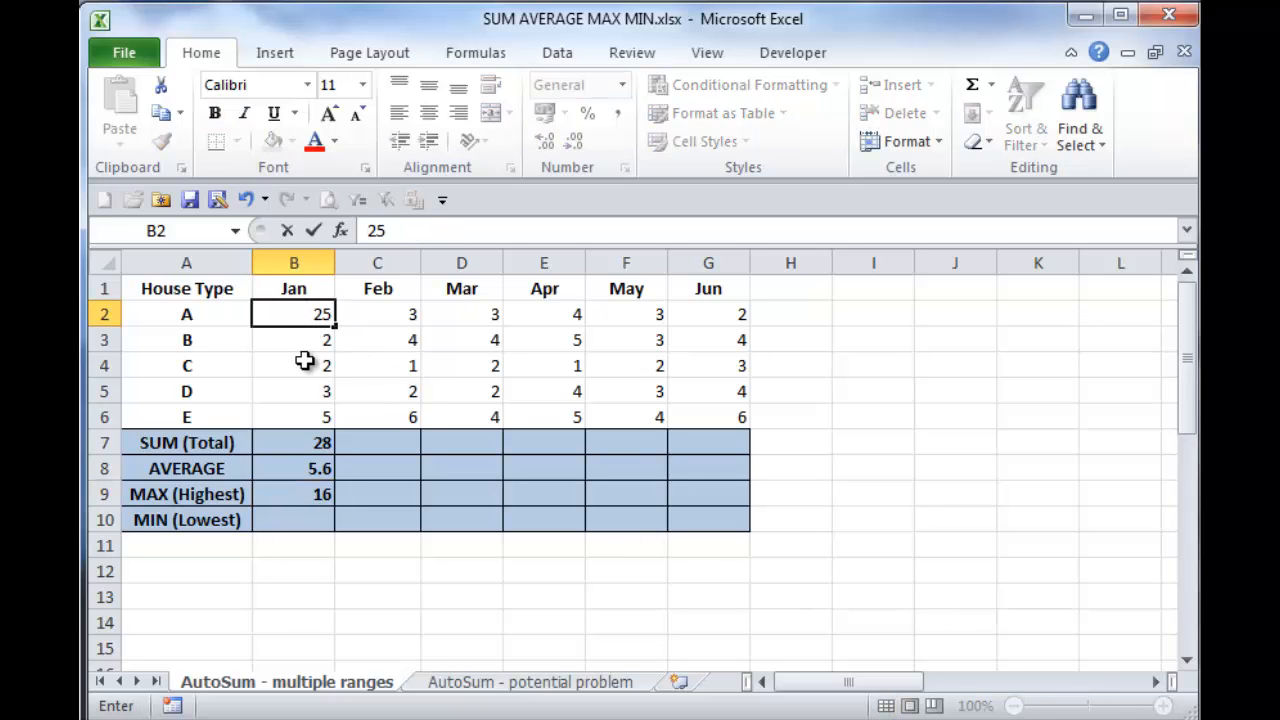
key(Tab)
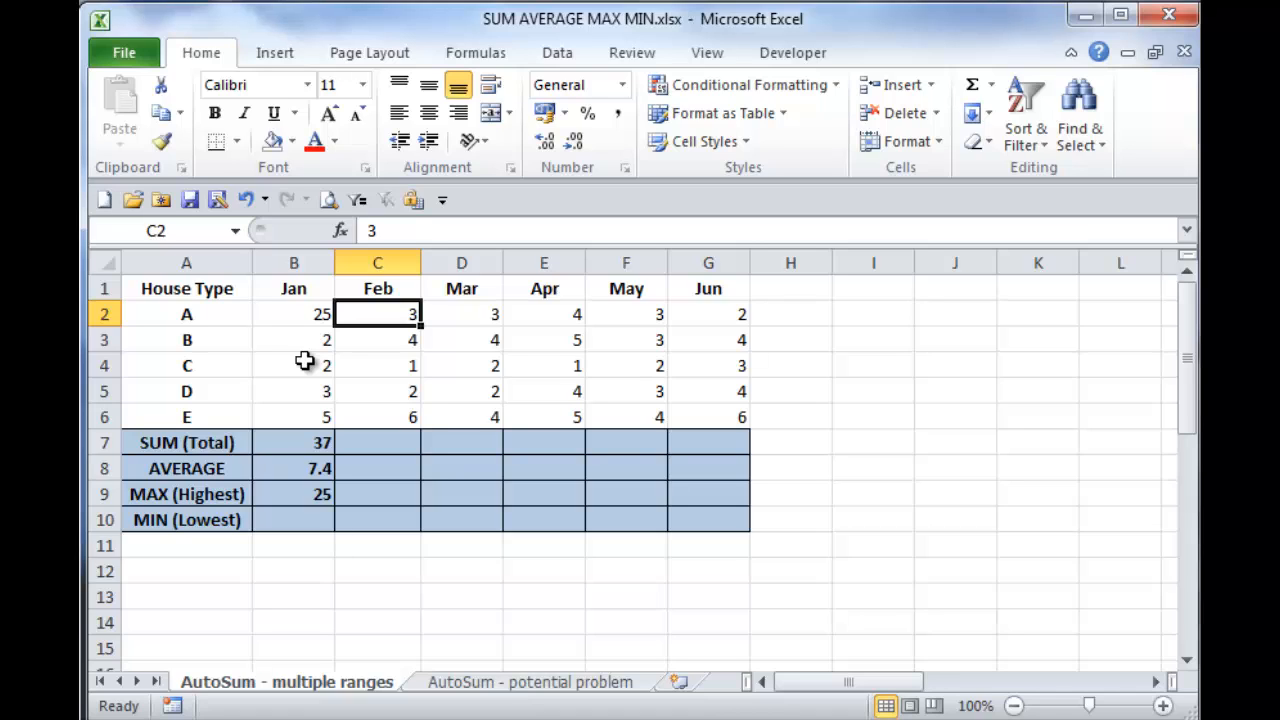
Insert the AutoSum Min function in cell B10 and correct its range to B2:B6 for January's lowest value.
click(308, 518)
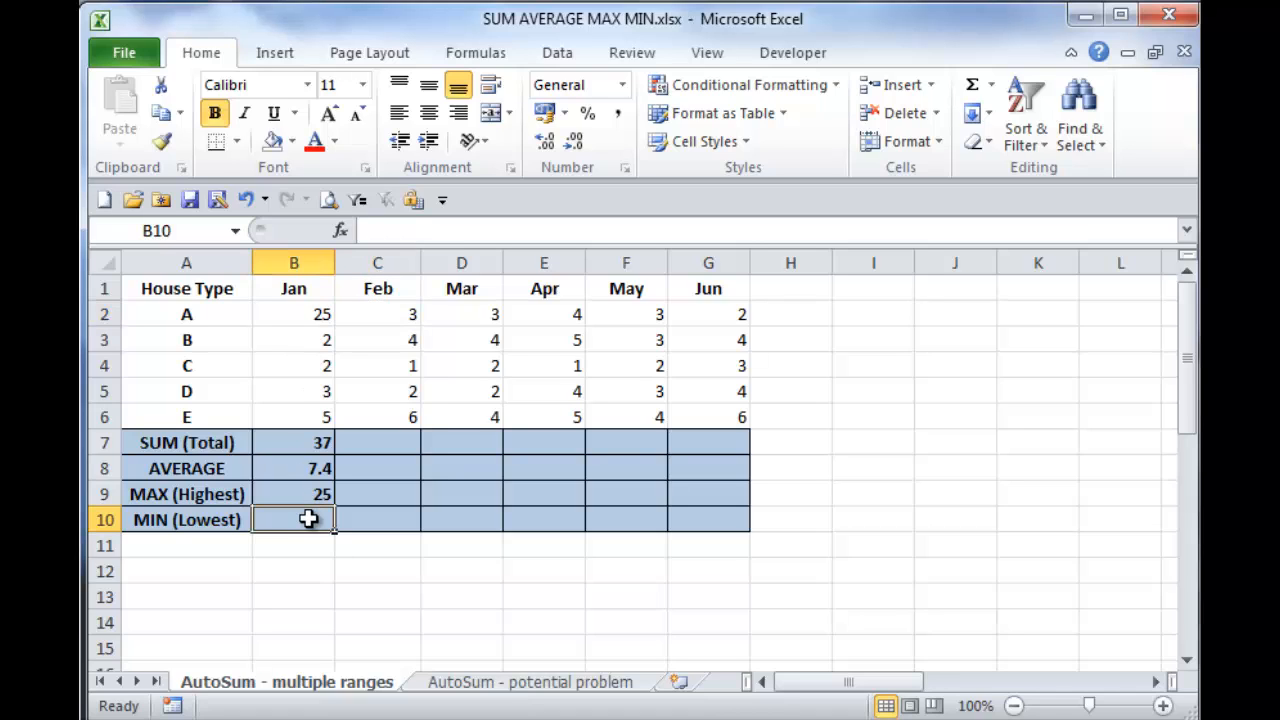
click(991, 86)
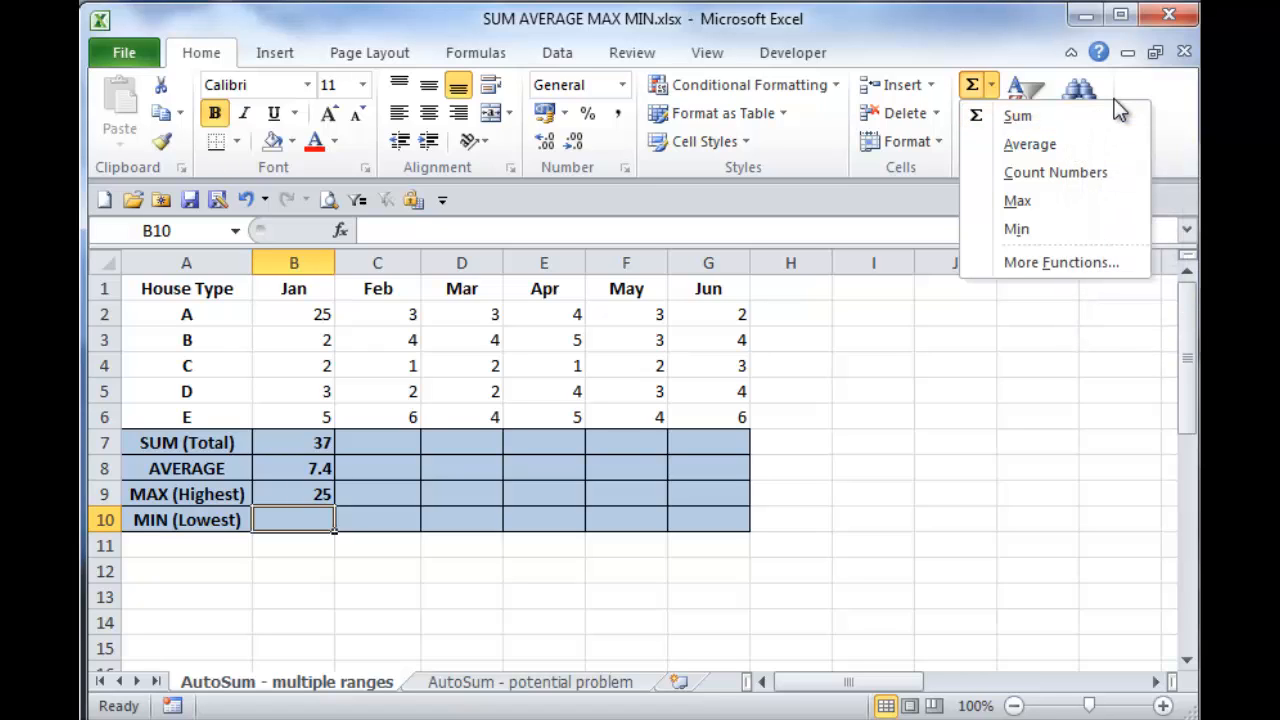
click(1020, 230)
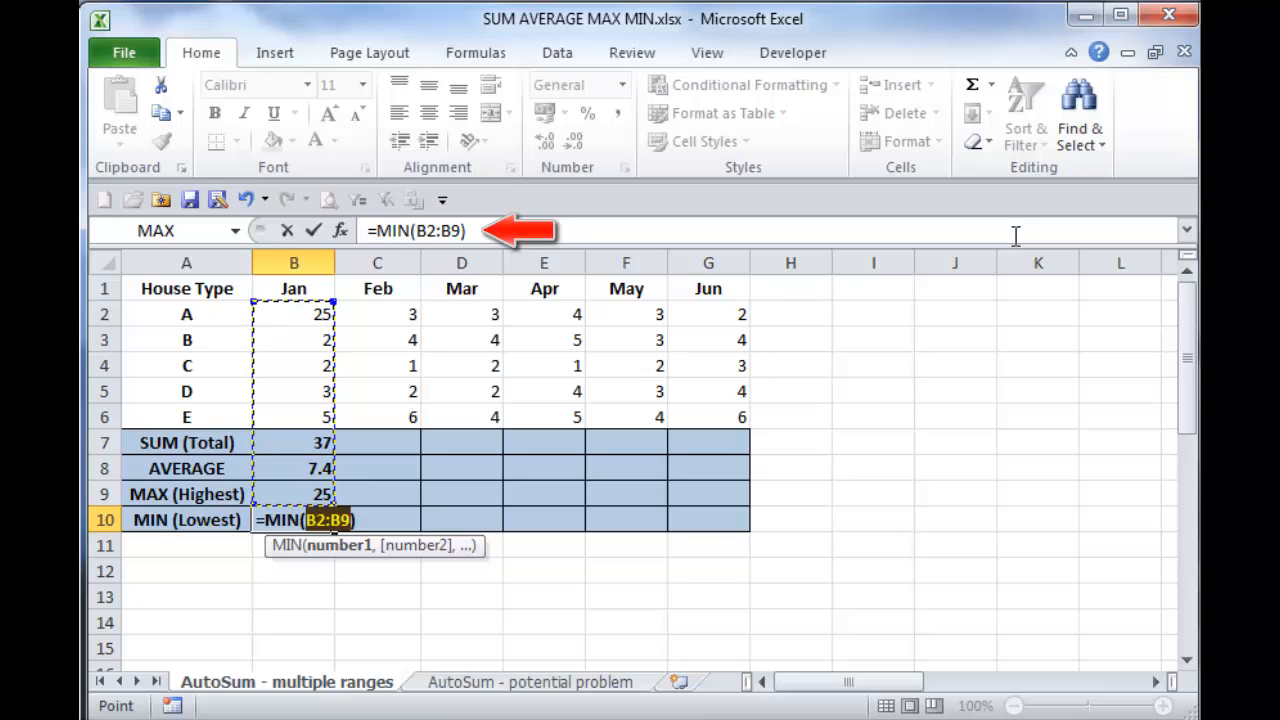
click(466, 230)
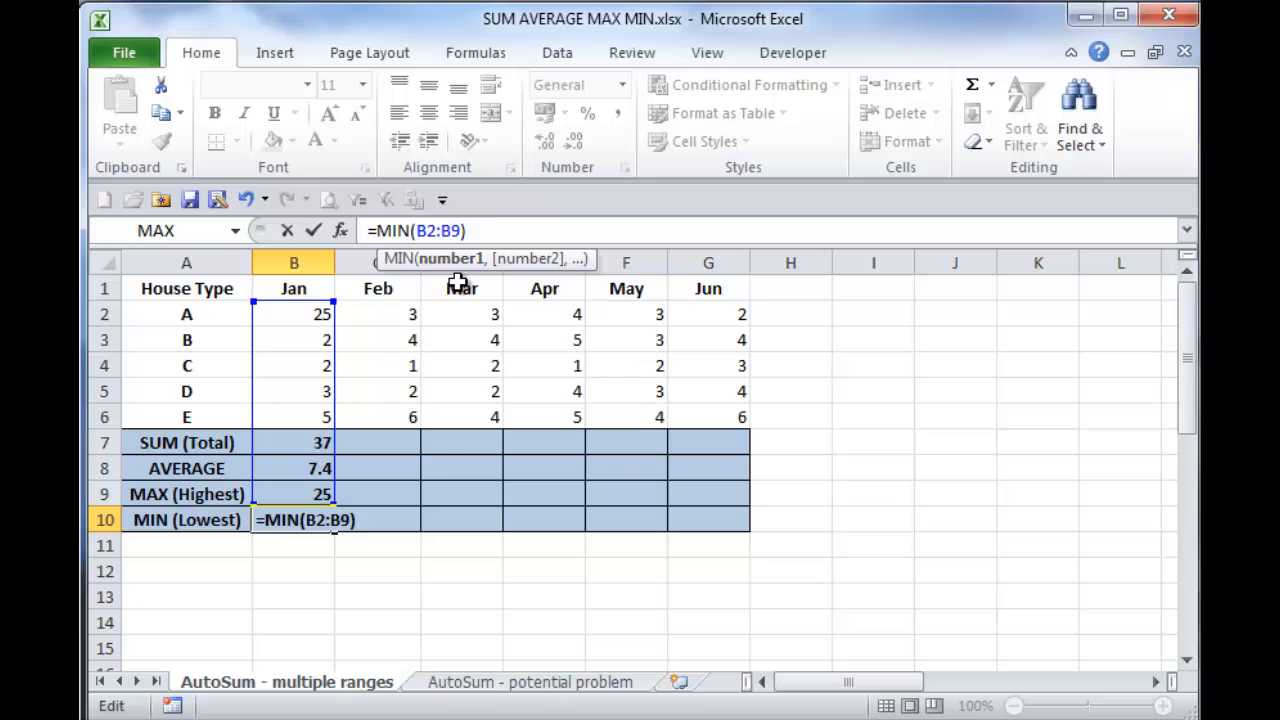
key(BackSpace)
text(6)
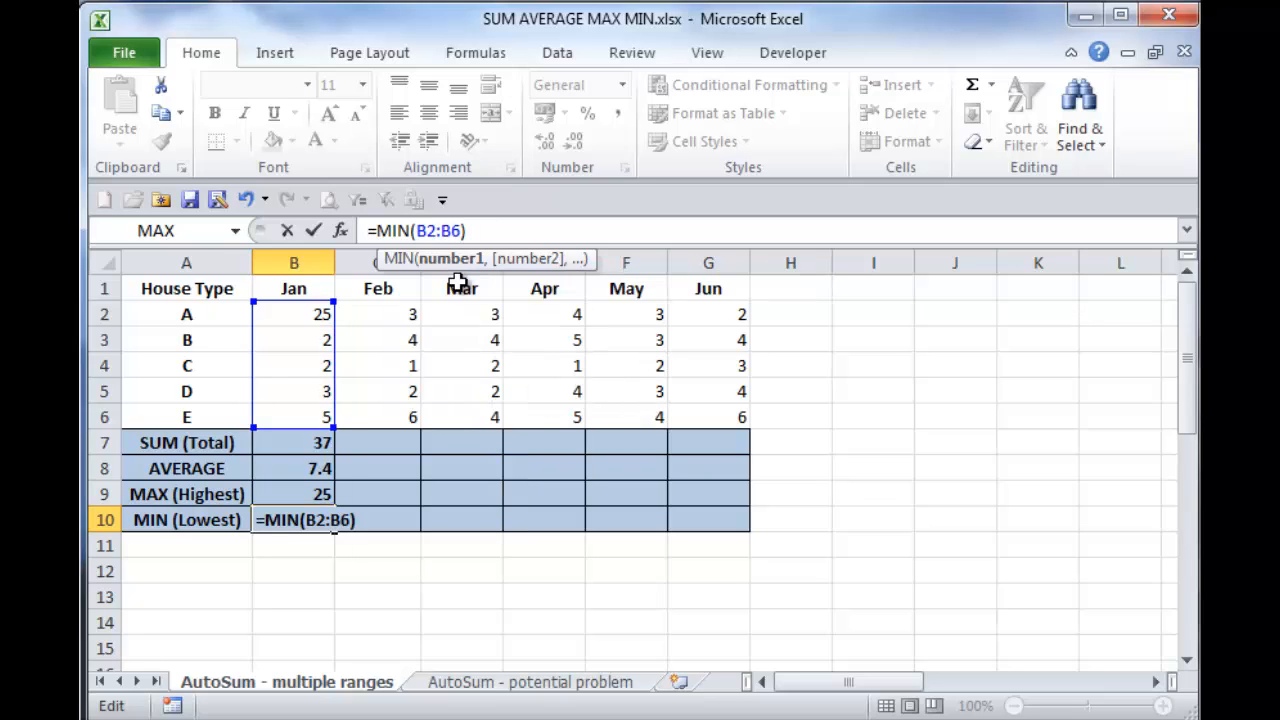
click(313, 233)
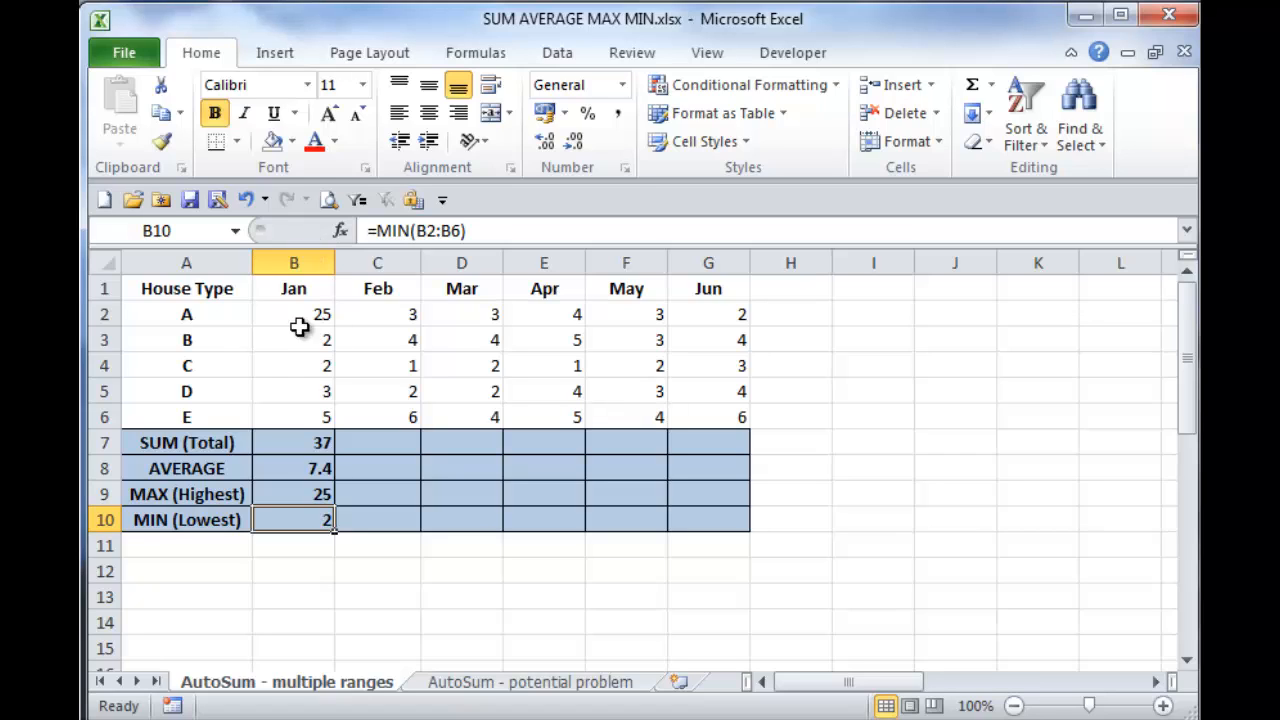
Fill the January summary formulas in B7:B10 across the February to June columns through G10.
drag(297, 443, 296, 516)
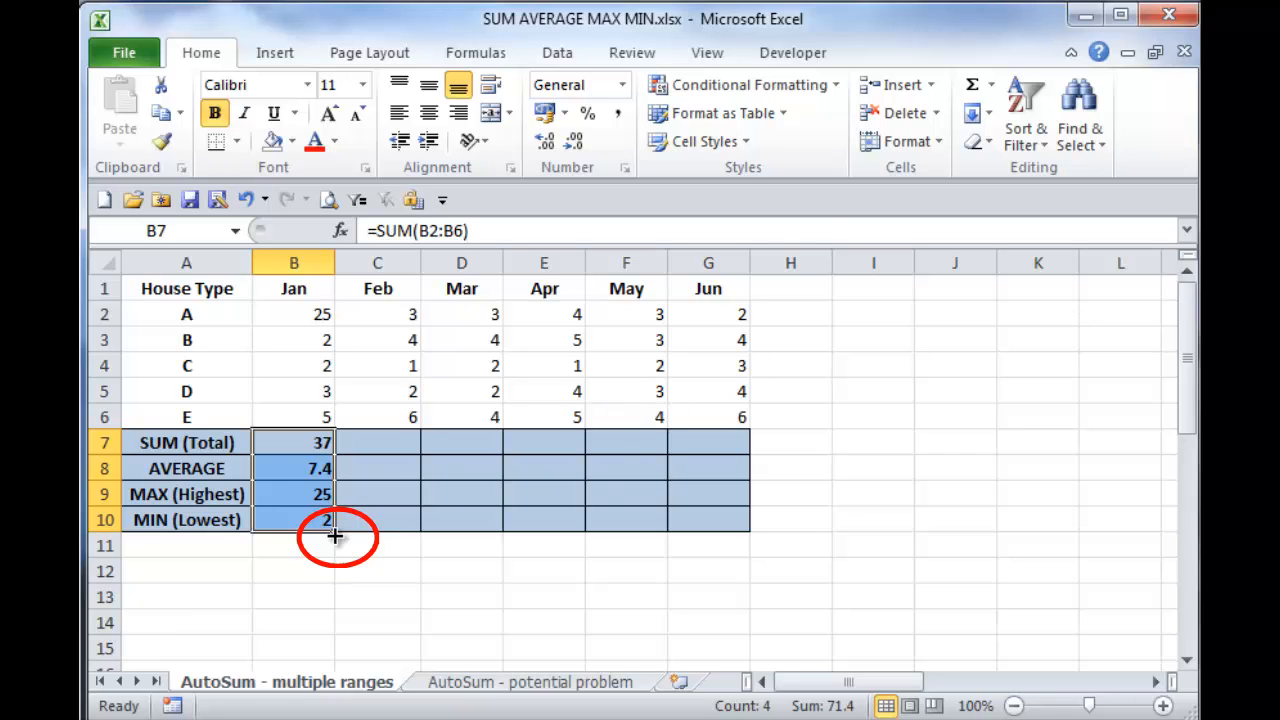
drag(334, 534, 736, 527)
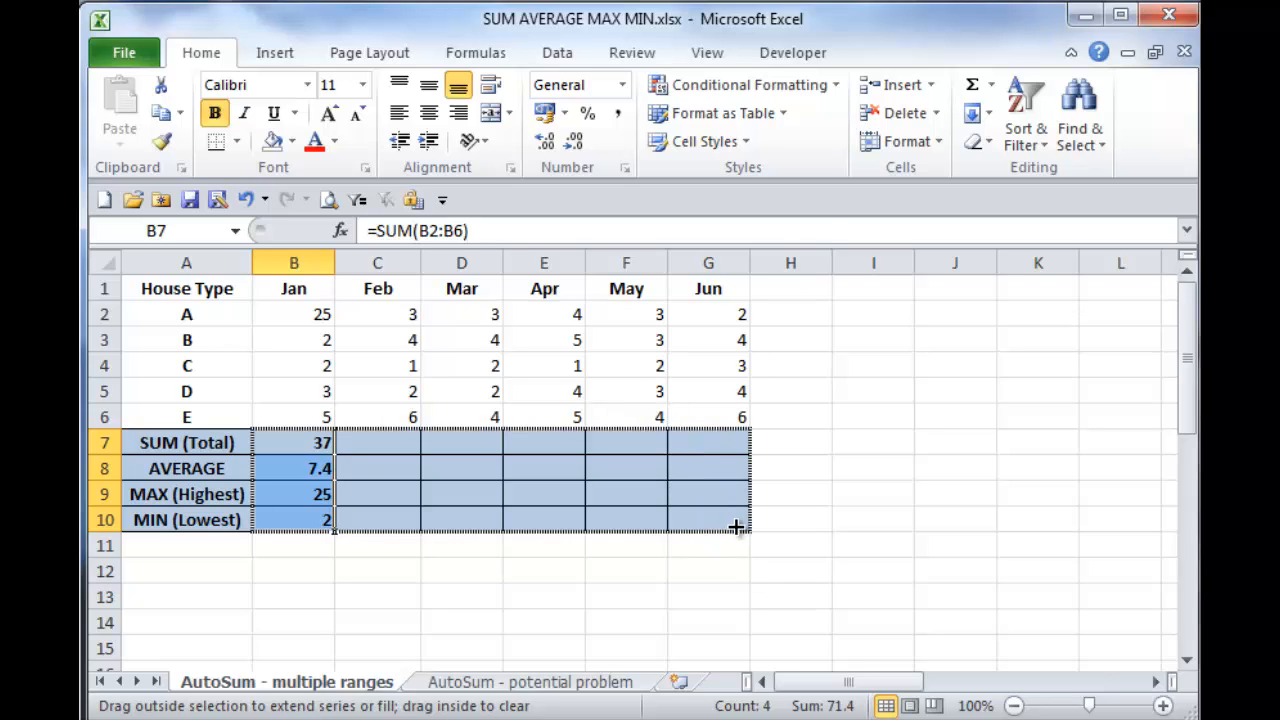
drag(736, 527, 735, 525)
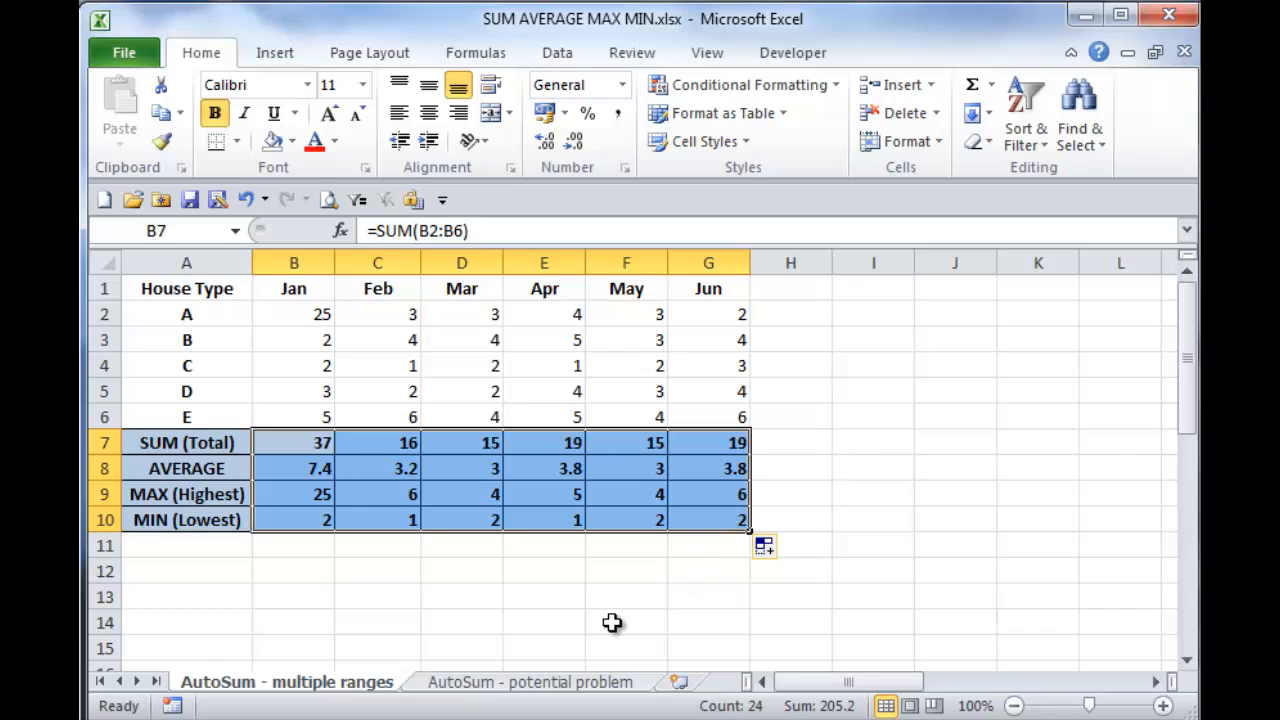
click(612, 623)
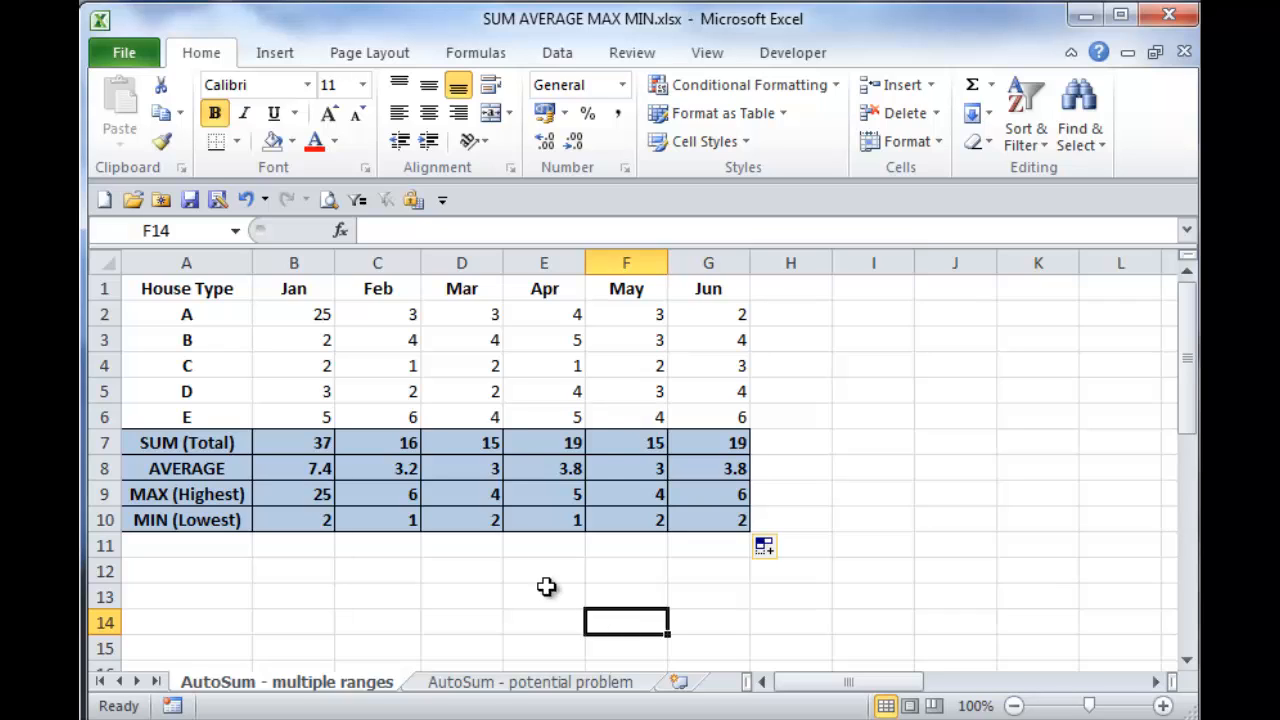
Check the copied formulas in the February sum, March average, April maximum and May minimum cells.
click(397, 441)
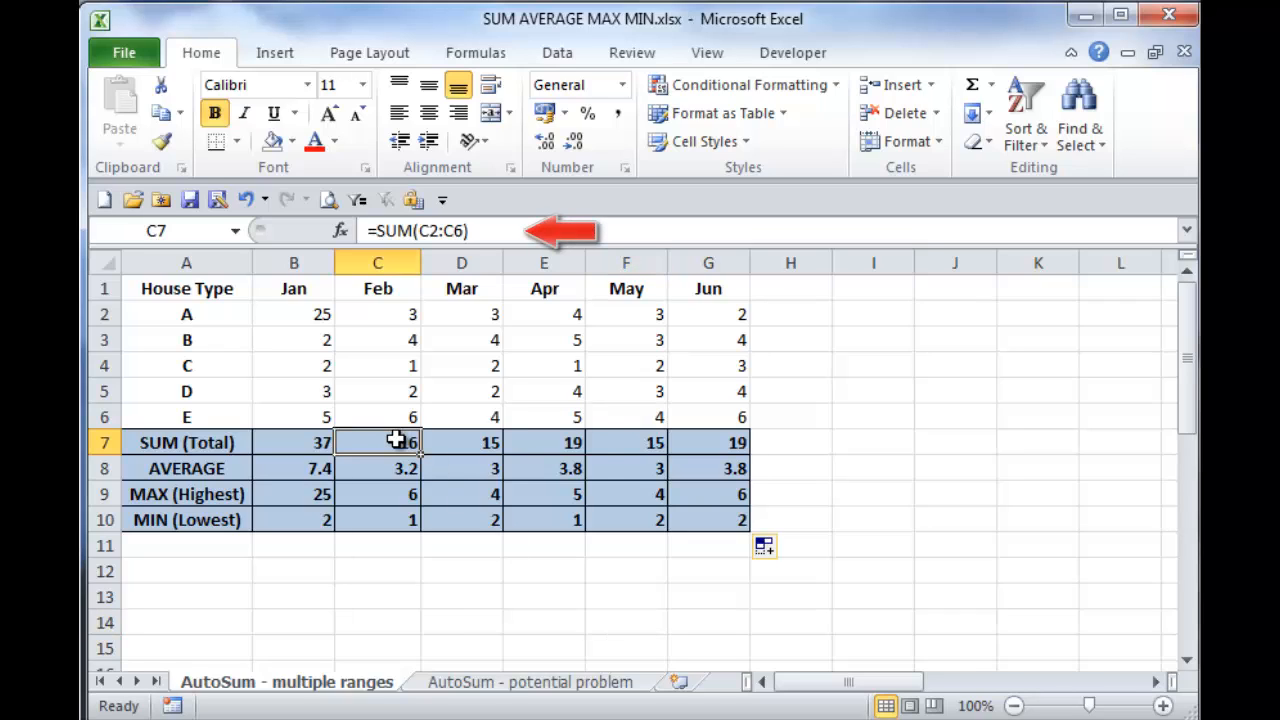
click(456, 469)
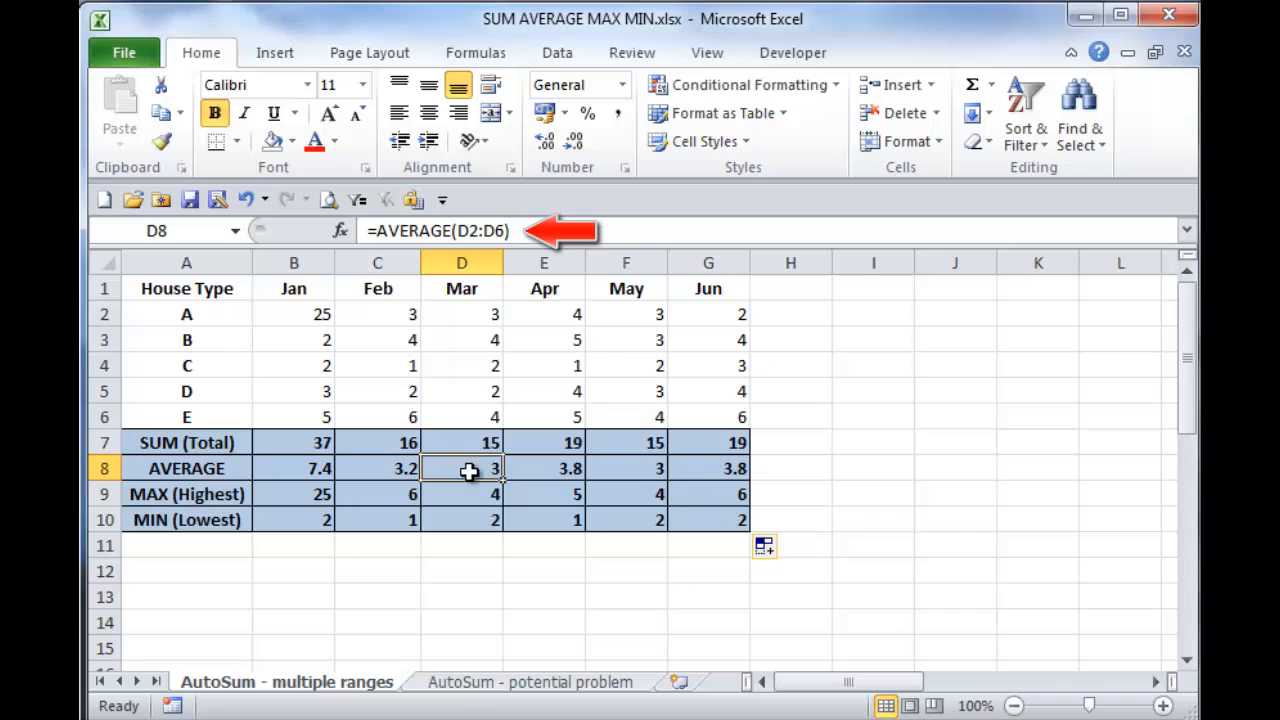
click(530, 491)
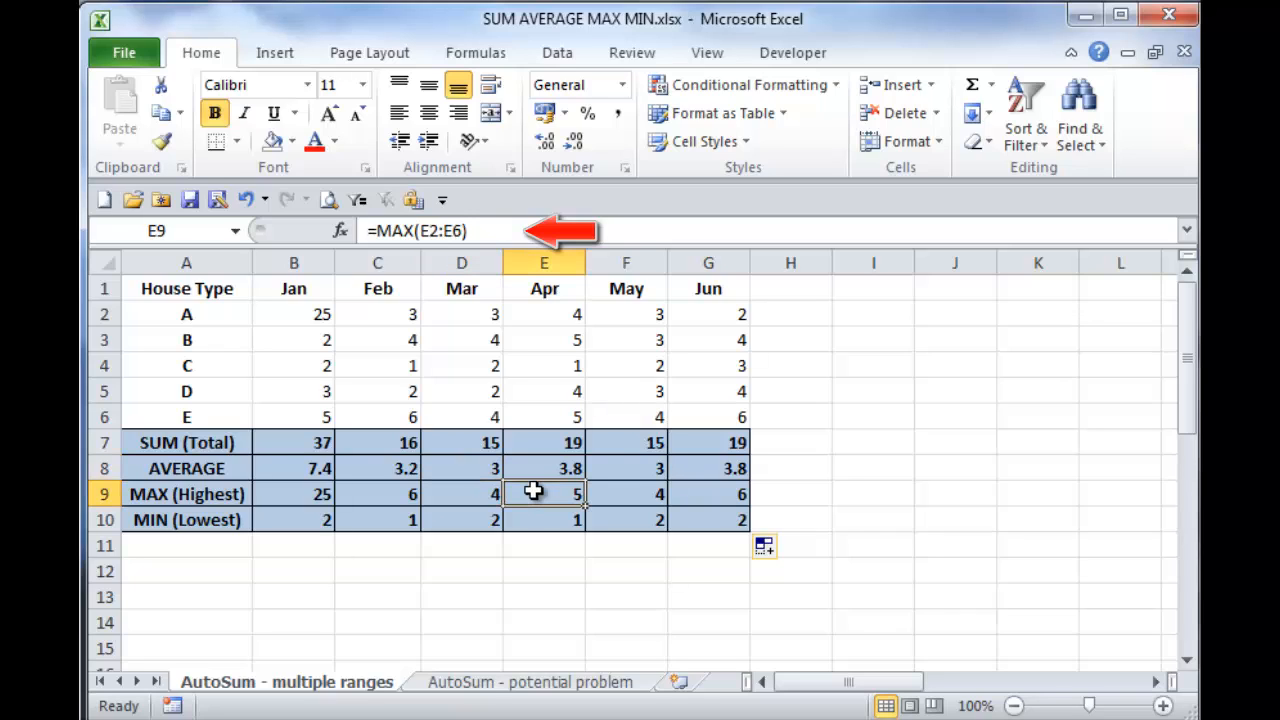
click(615, 518)
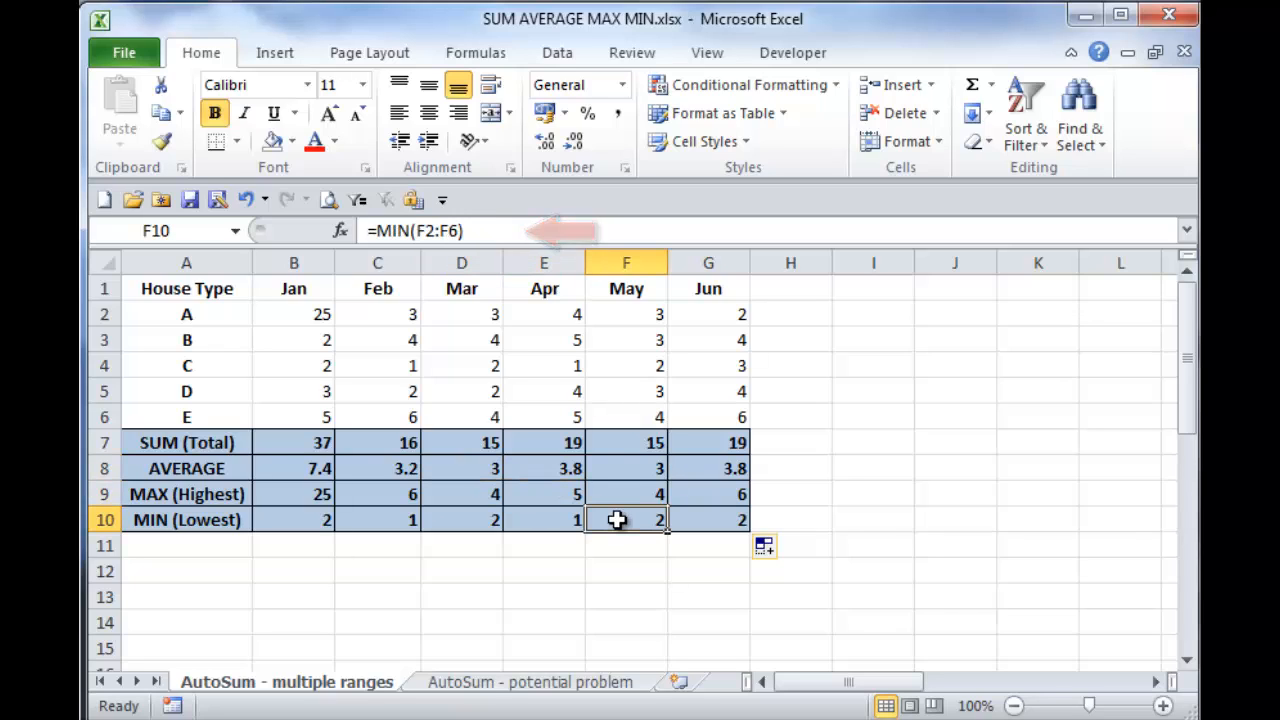